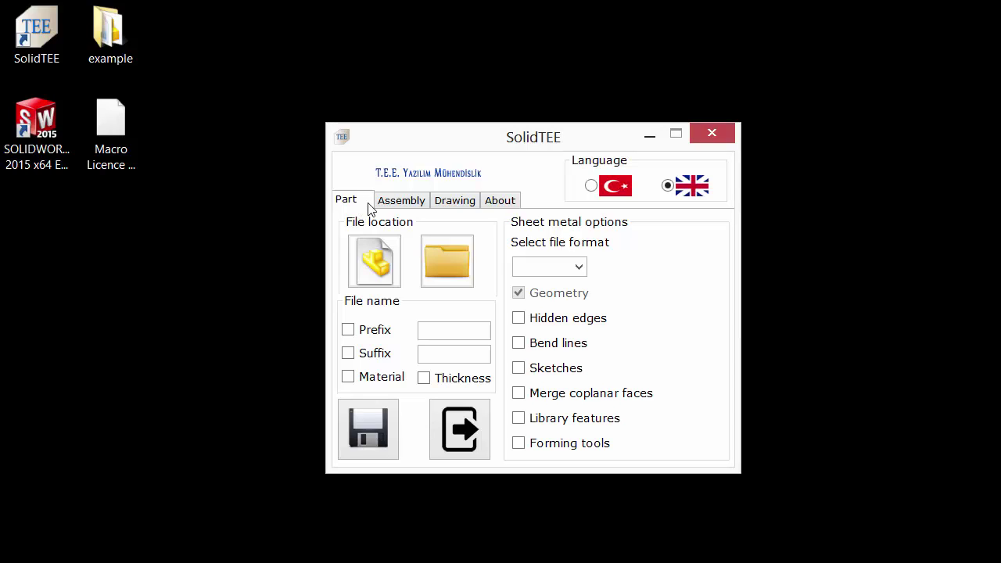
# Review the export format list and the Assembly, Drawing and Part export options
pyautogui.click(579, 268)
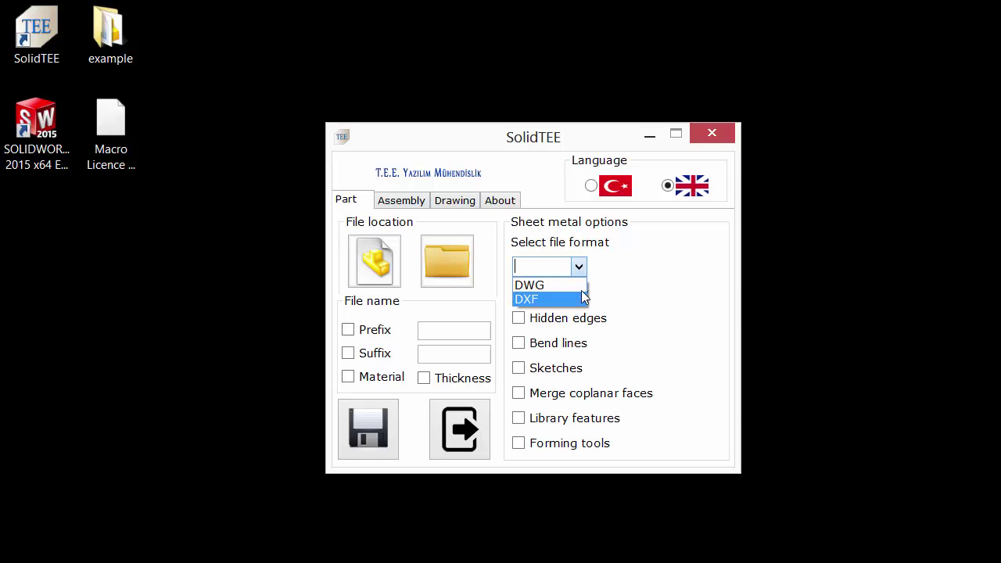
pyautogui.click(618, 274)
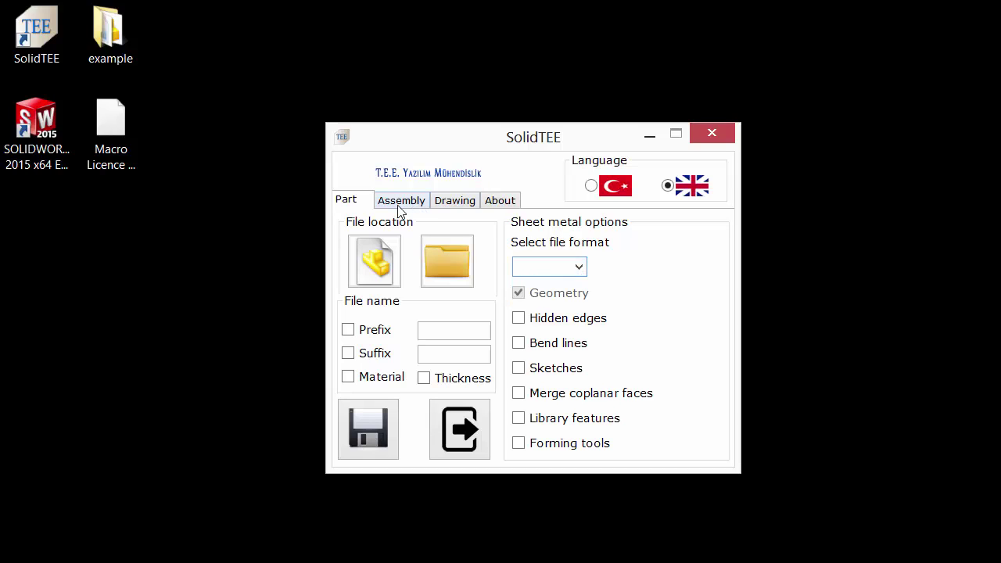
pyautogui.click(419, 204)
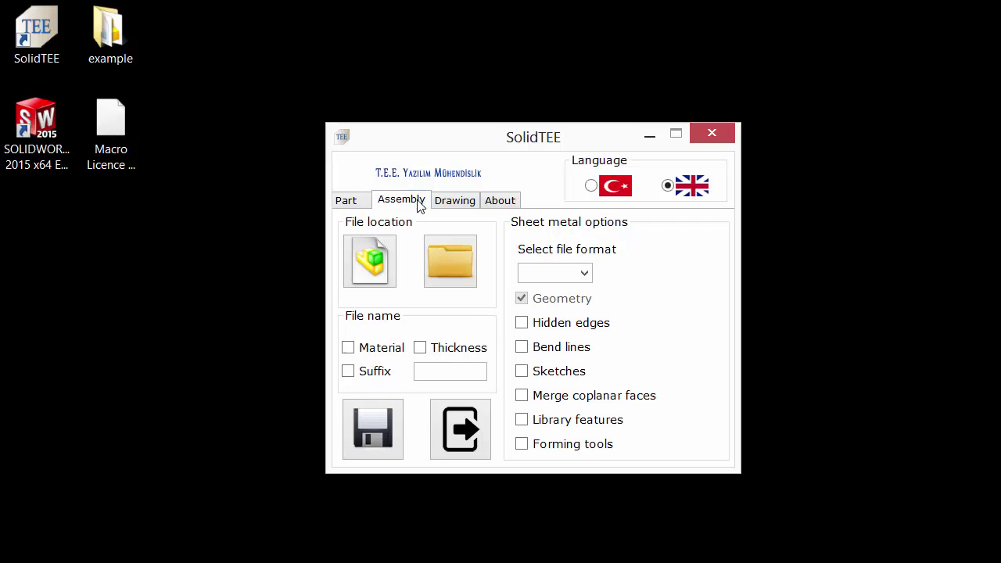
pyautogui.click(463, 206)
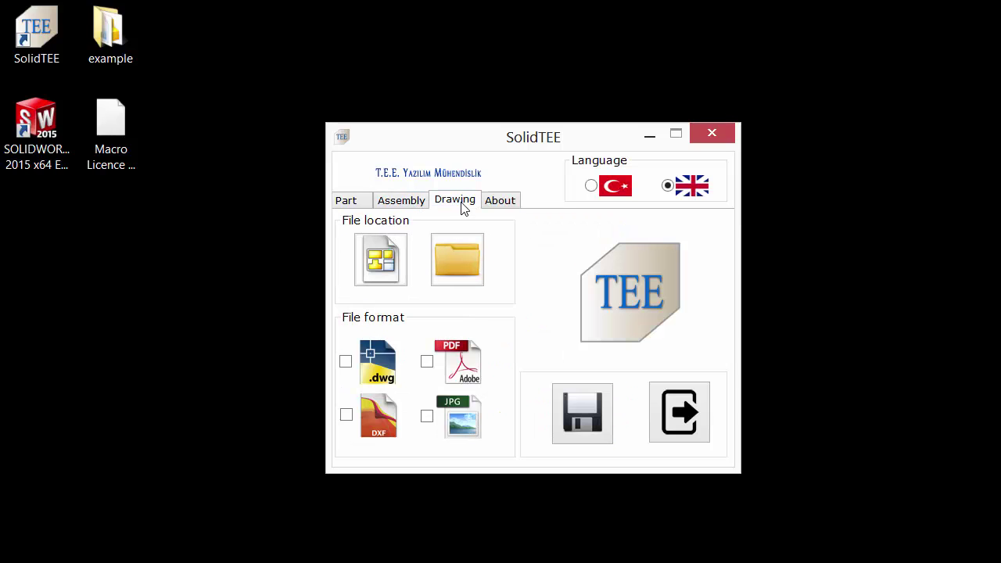
pyautogui.click(346, 202)
pyautogui.moveTo(488, 132); pyautogui.dragTo(463, 79)
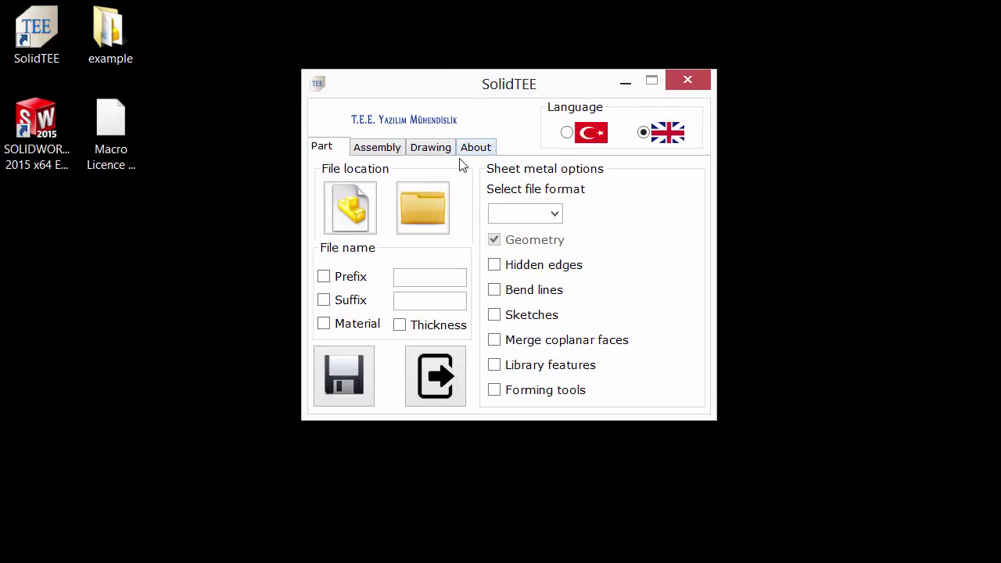
# Attempt the part export and dismiss the resulting warning
pyautogui.click(361, 381)
pyautogui.moveTo(648, 373); pyautogui.dragTo(431, 211)
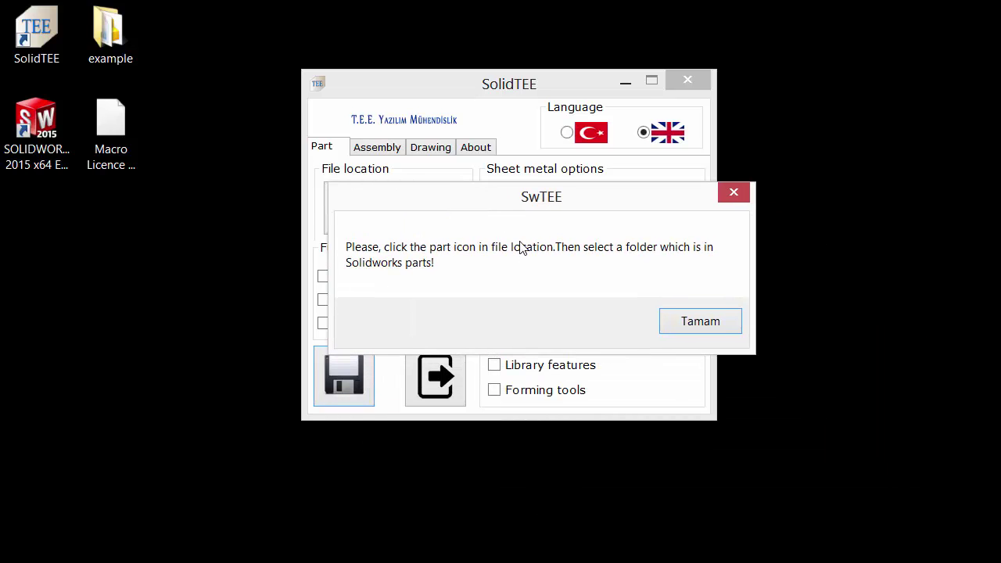
pyautogui.click(715, 326)
# Inspect the example folder's 2 tane sheet part, drawing, Montaj3 and Montaj4 files
pyautogui.doubleClick(110, 31)
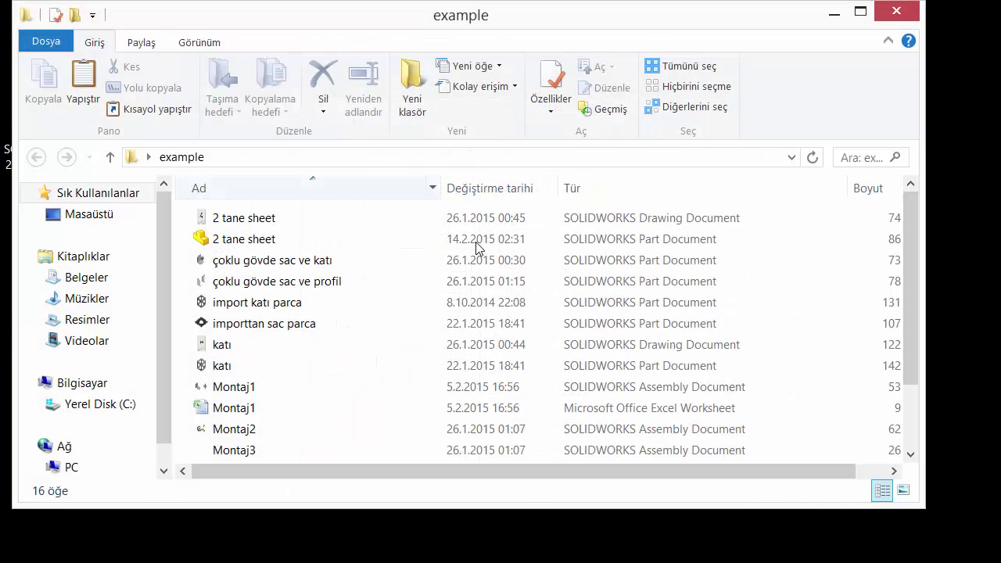
pyautogui.click(477, 244)
pyautogui.scroll(-2, 547, 270)
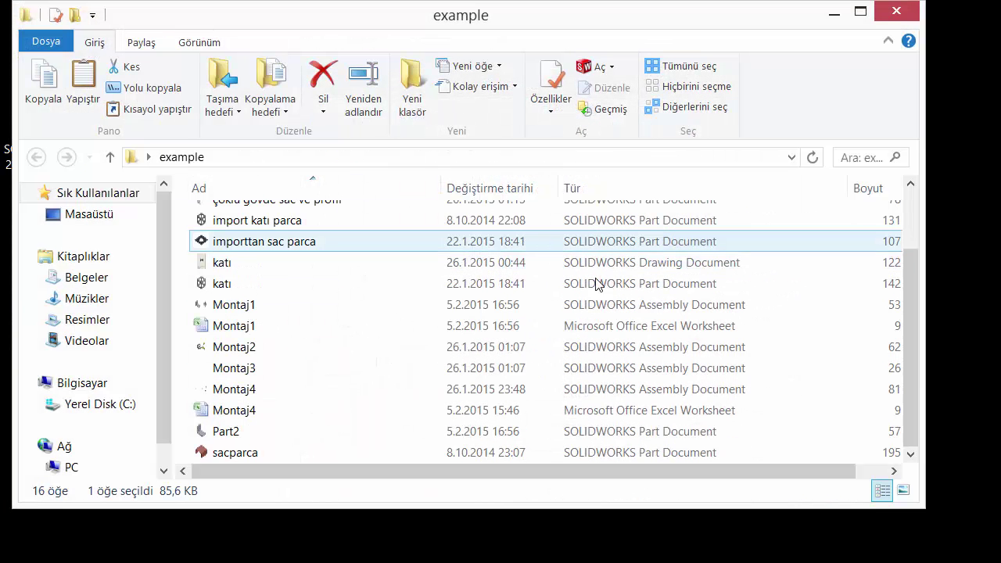
pyautogui.scroll(2, 625, 289)
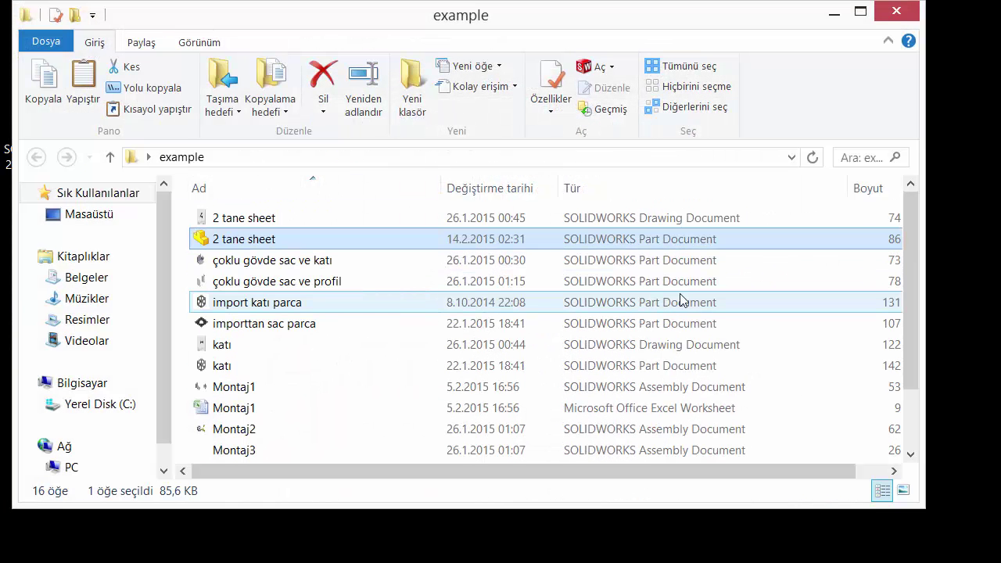
pyautogui.click(687, 221)
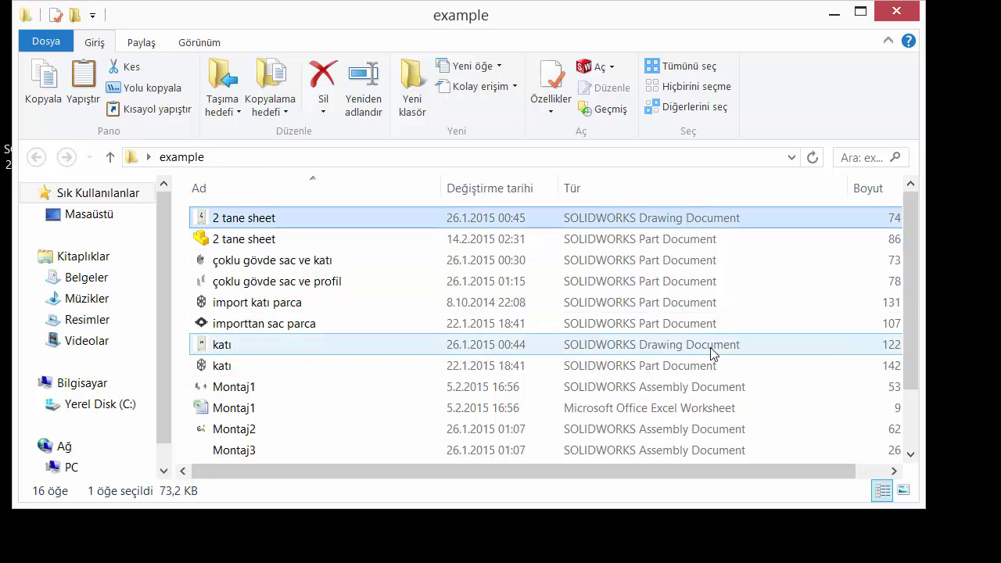
pyautogui.scroll(-2, 715, 391)
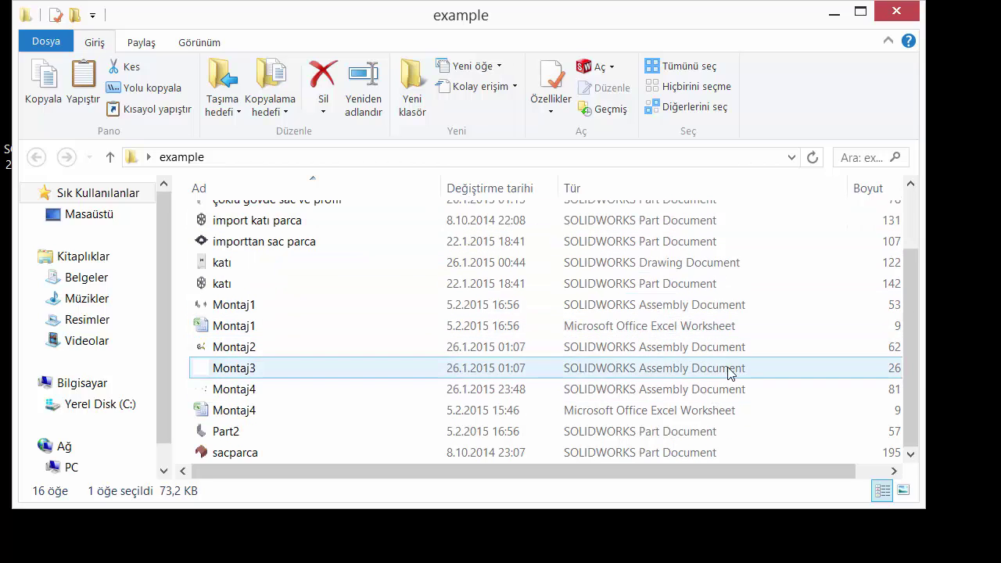
pyautogui.click(728, 373)
pyautogui.click(718, 419)
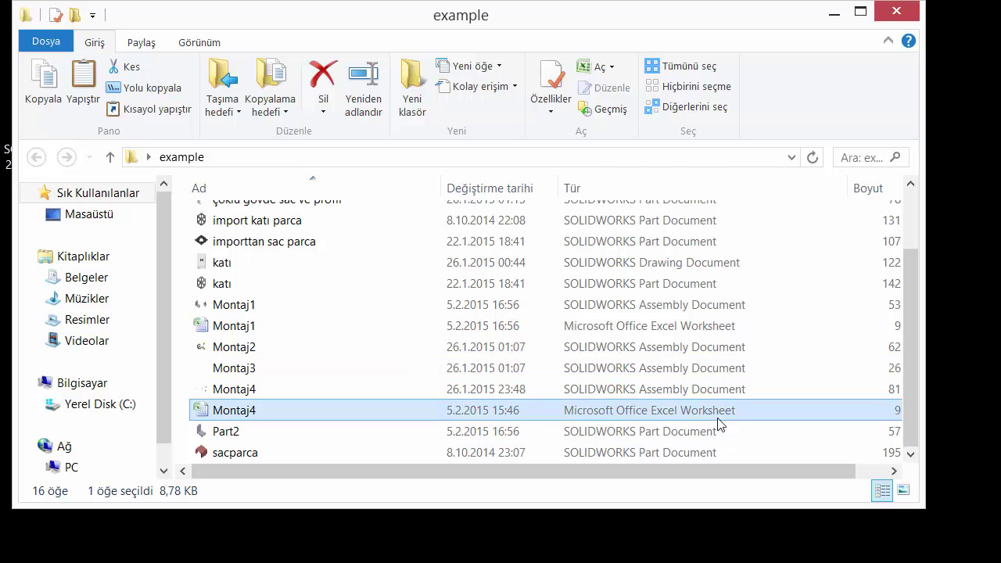
pyautogui.click(891, 14)
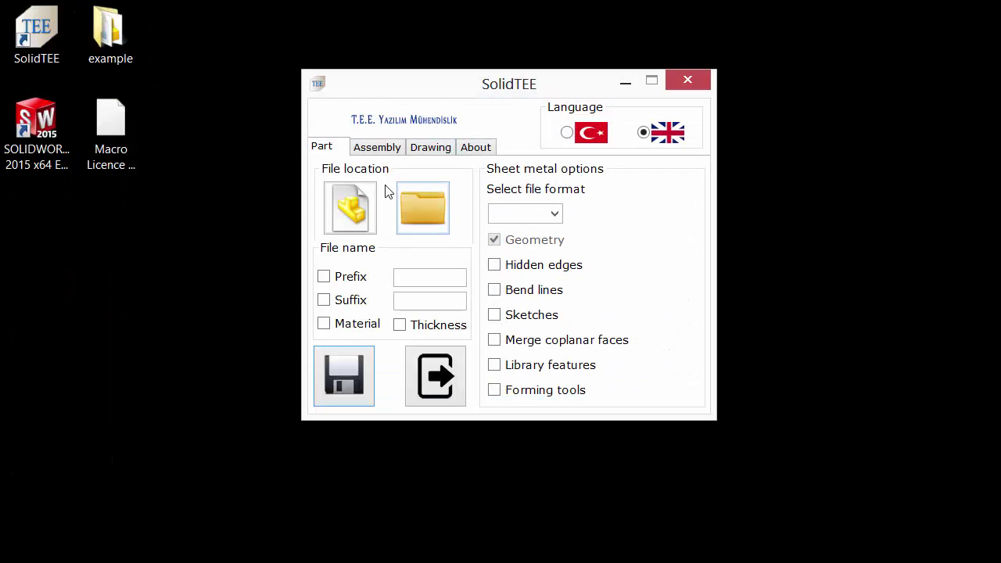
# Set the example folder as the part source folder
pyautogui.click(357, 205)
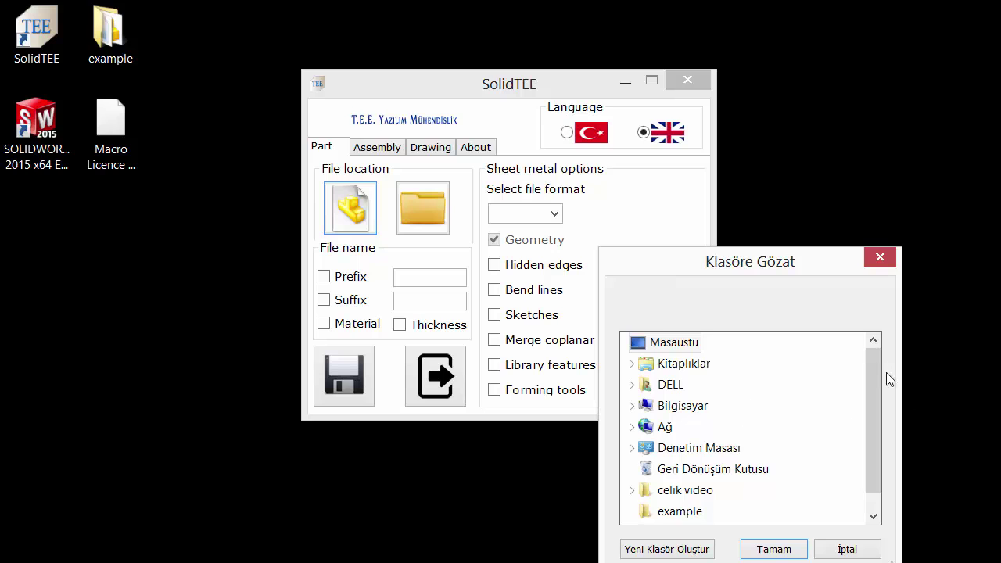
pyautogui.scroll(-1, 868, 450)
pyautogui.click(680, 489)
pyautogui.click(774, 549)
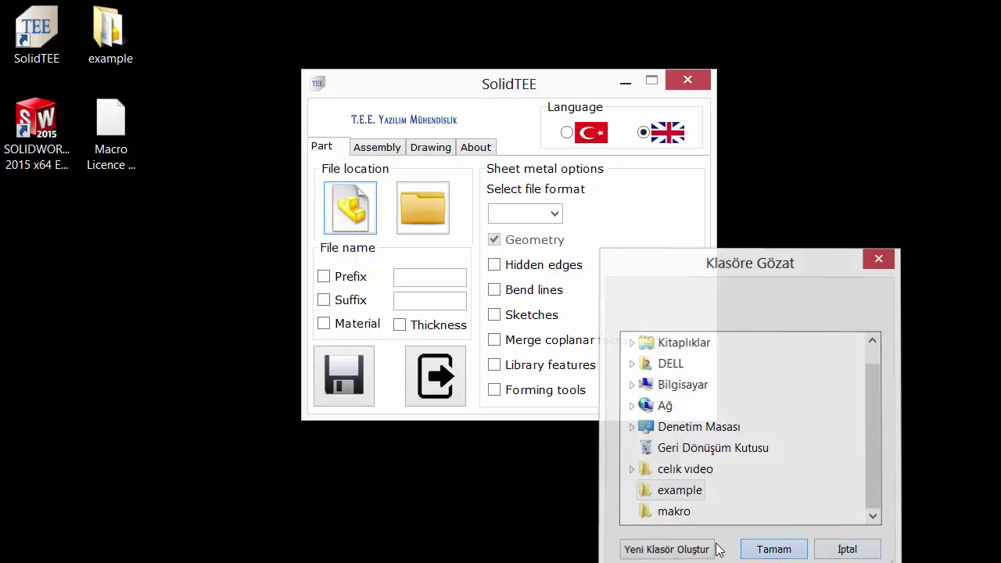
# Create a new desktop folder 'part module' as the export destination
pyautogui.click(422, 208)
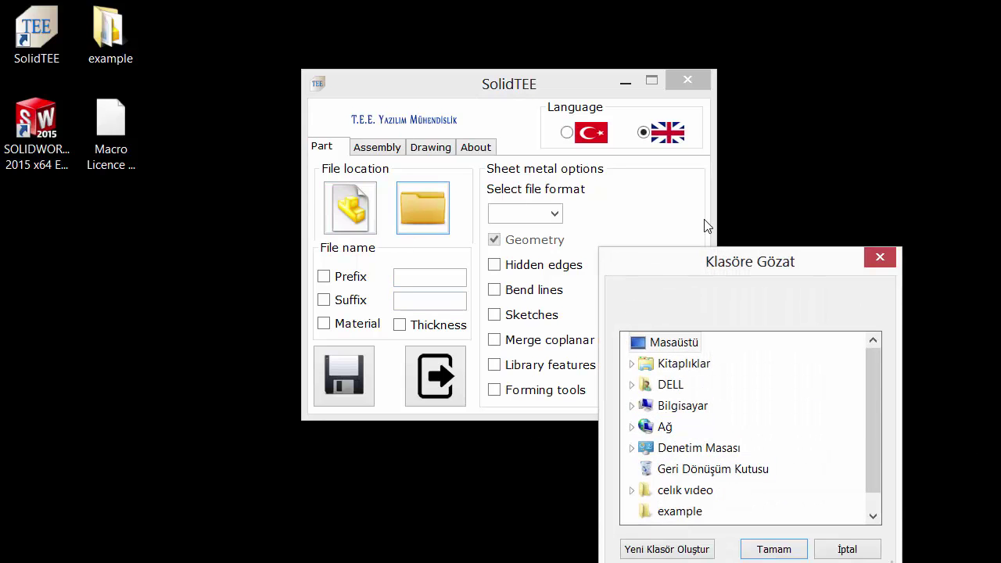
pyautogui.click(680, 549)
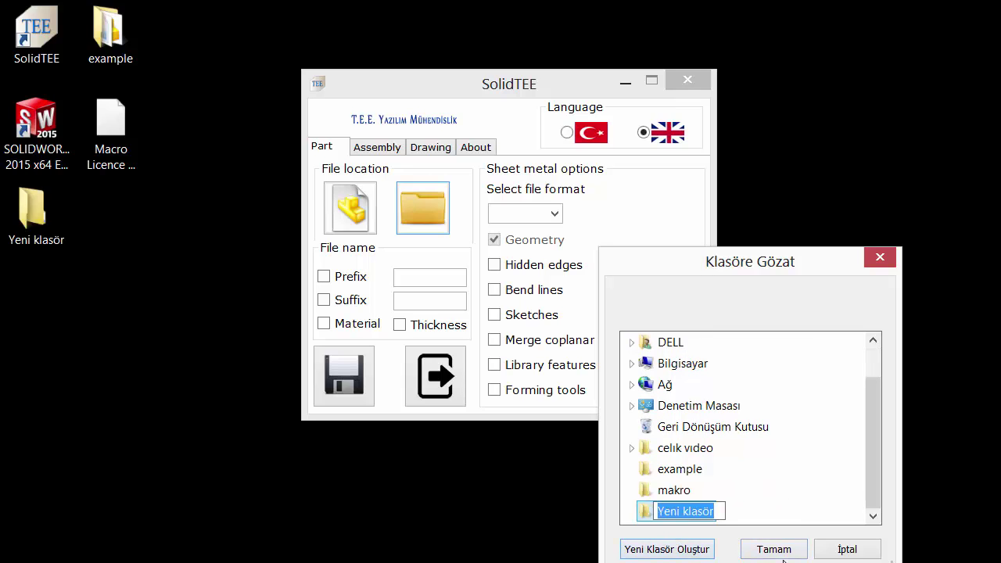
pyautogui.write('part m')
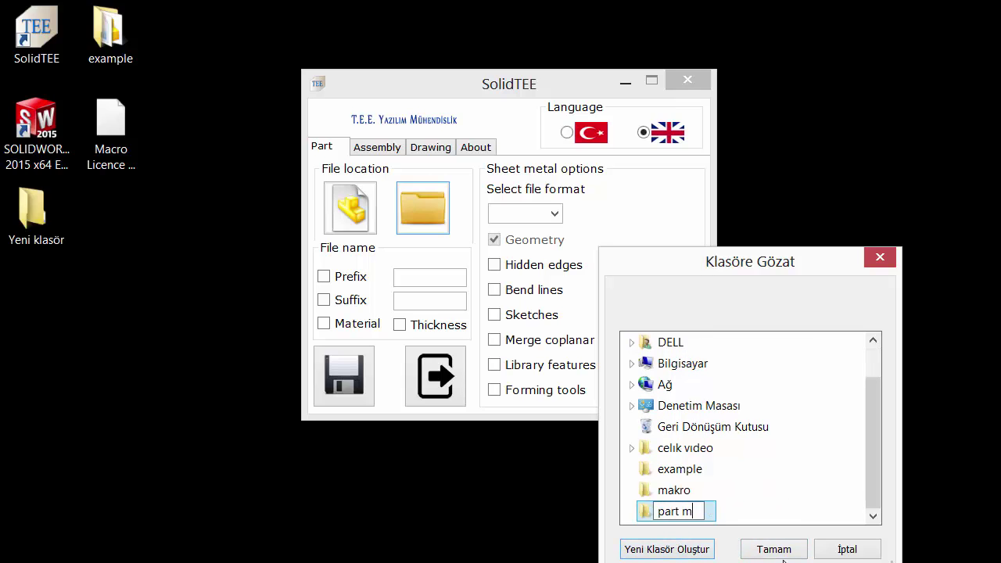
pyautogui.write('odule')
pyautogui.click(785, 550)
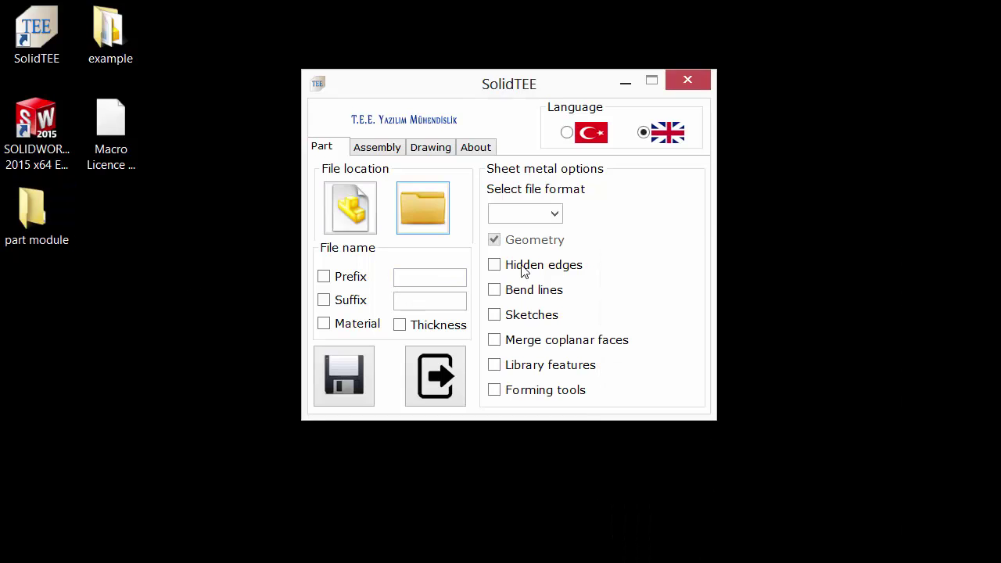
# Choose DWG format and add prefix, suffix, material and thickness to file names
pyautogui.click(556, 214)
pyautogui.click(518, 227)
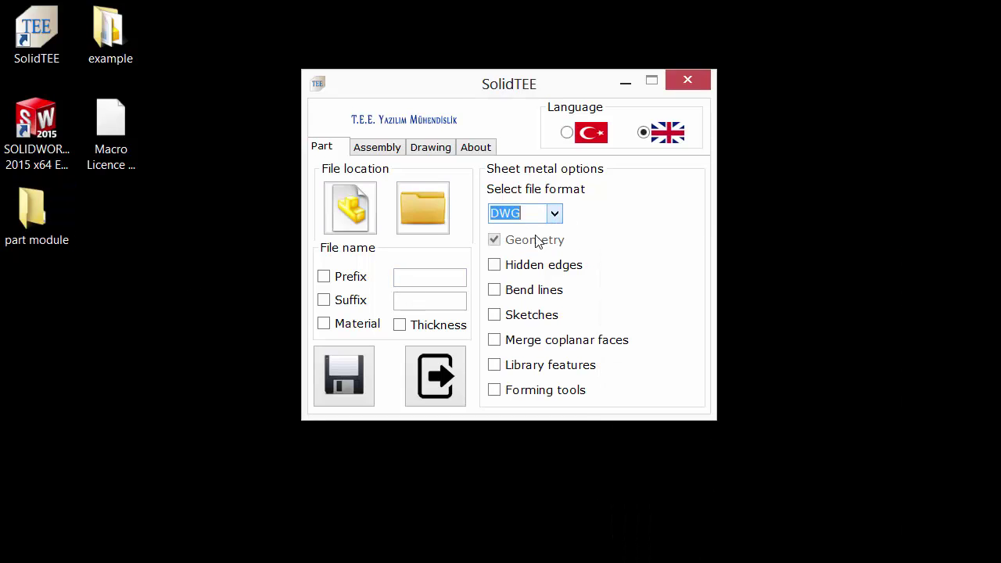
pyautogui.click(356, 280)
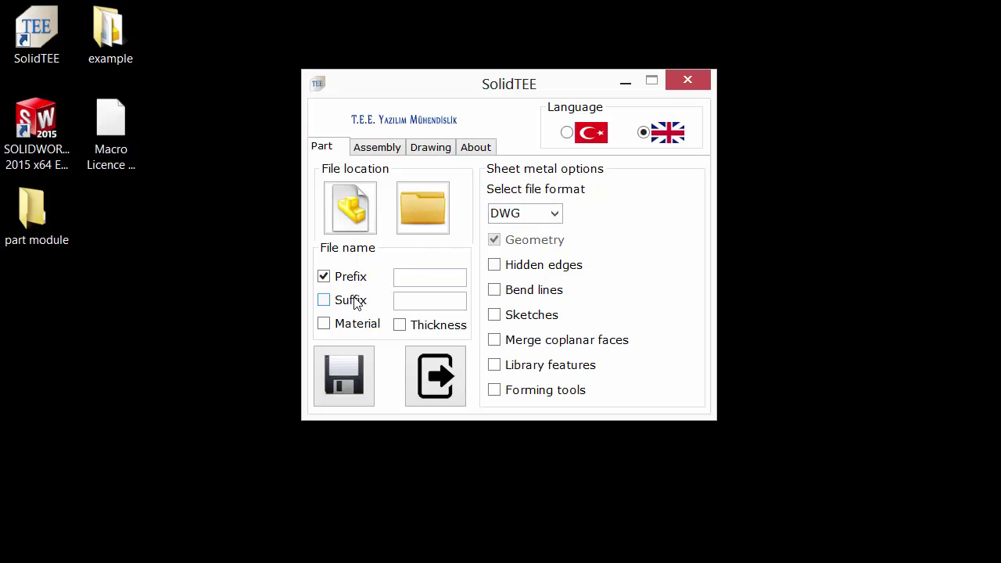
pyautogui.click(352, 300)
pyautogui.click(353, 324)
pyautogui.click(432, 327)
pyautogui.click(432, 284)
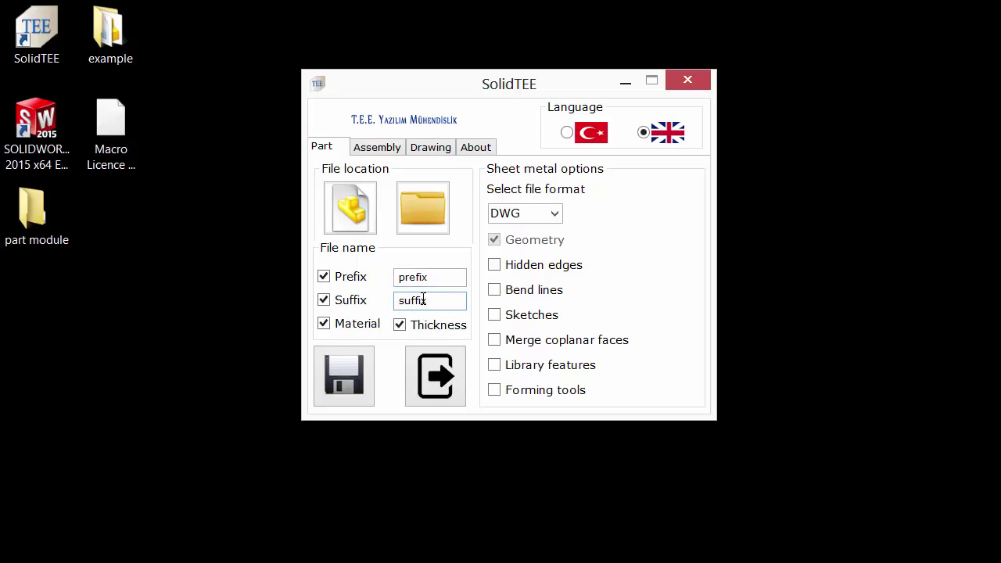
# Toggle hidden edges and bend lines on, then back off
pyautogui.click(571, 268)
pyautogui.click(554, 289)
pyautogui.click(540, 296)
pyautogui.click(542, 268)
# Run the part flat-pattern export to success, close SolidTEE and minimize SOLIDWORKS
pyautogui.click(364, 383)
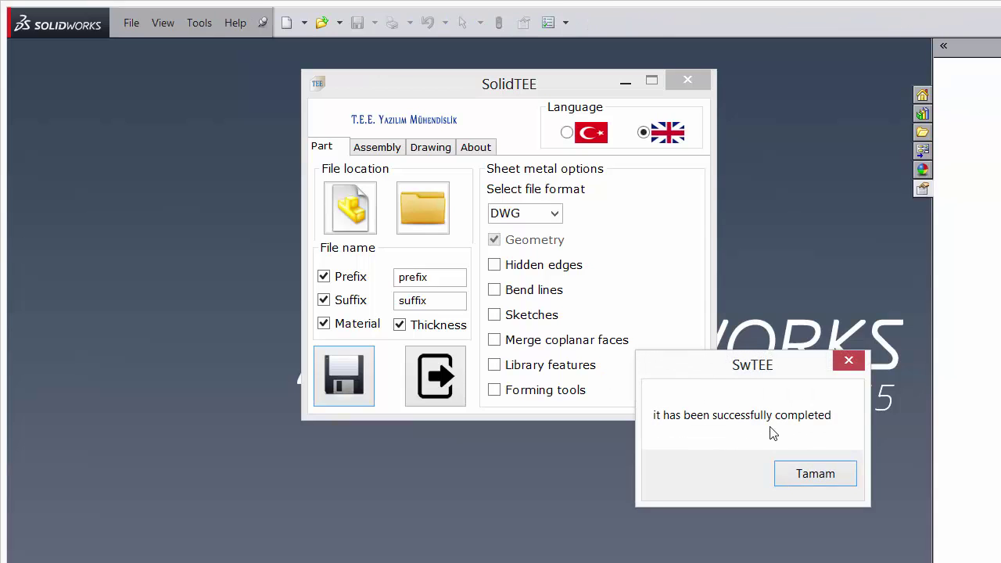
pyautogui.click(824, 481)
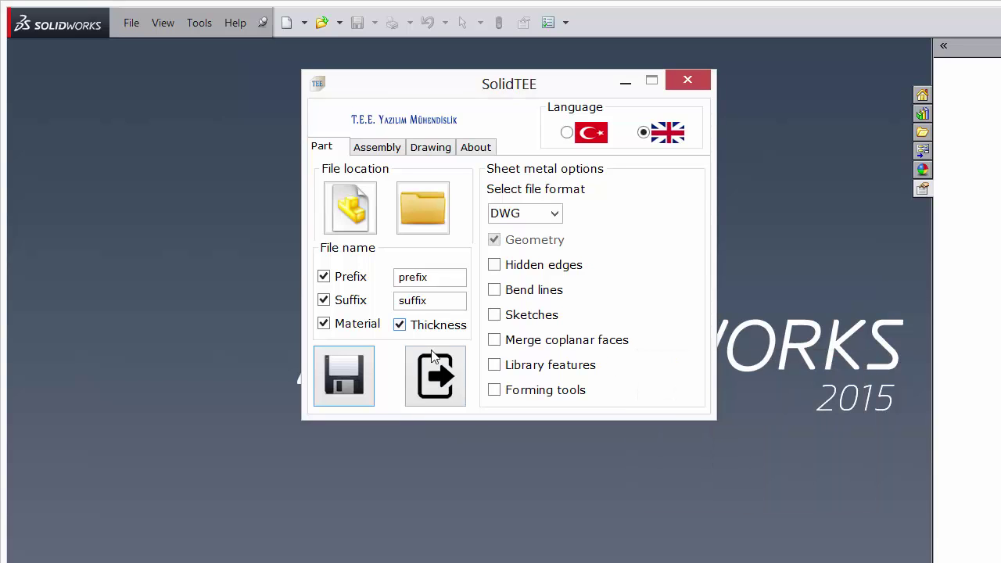
pyautogui.click(434, 383)
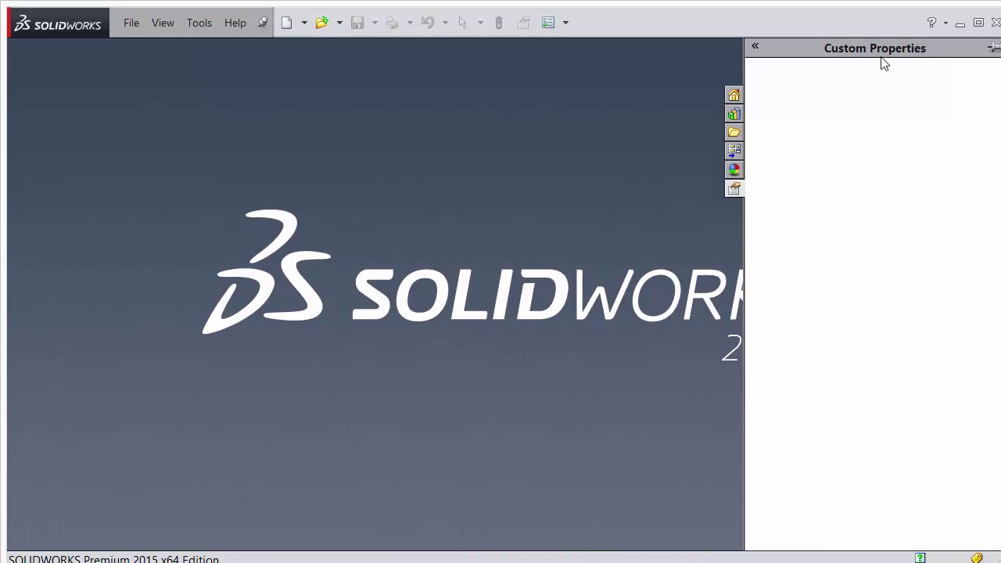
pyautogui.click(960, 23)
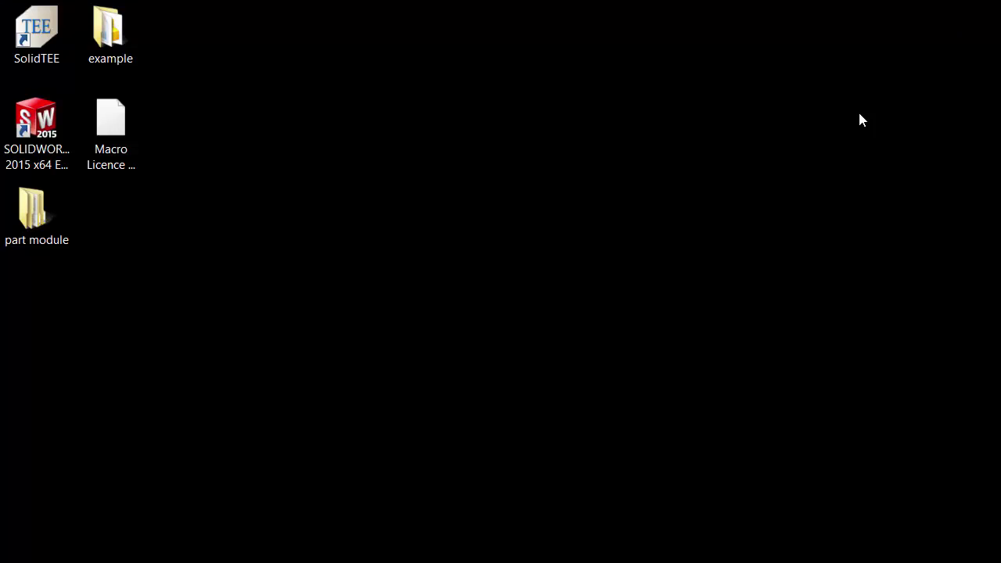
# Open part module's 6mm folder and widen the Name column to read the DWG name
pyautogui.doubleClick(34, 211)
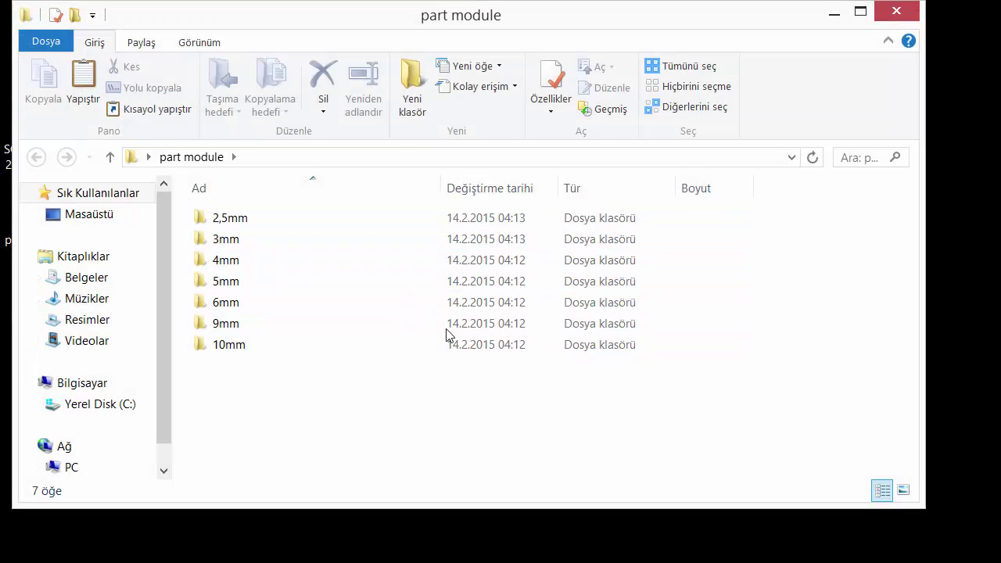
pyautogui.doubleClick(454, 302)
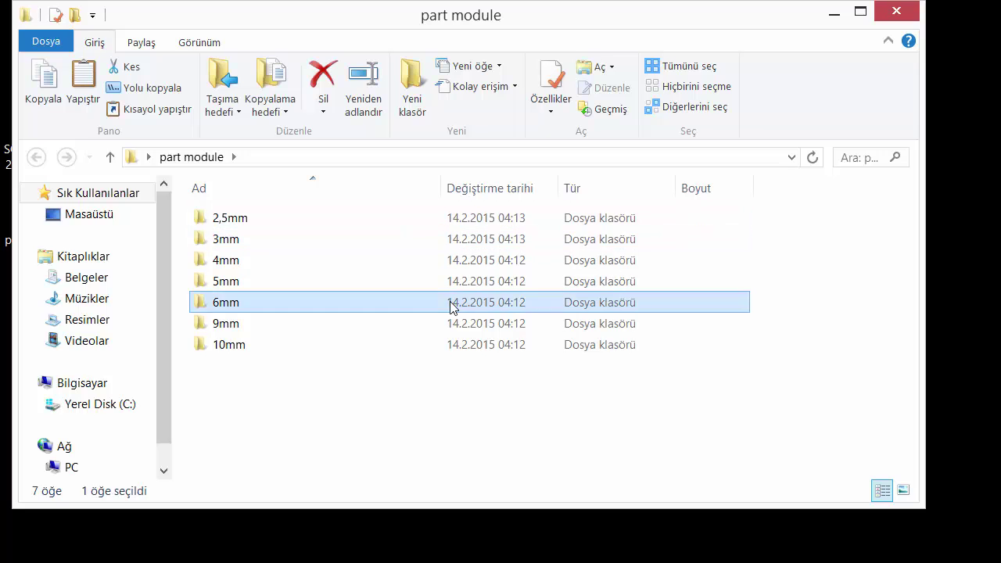
pyautogui.doubleClick(442, 188)
pyautogui.click(248, 220)
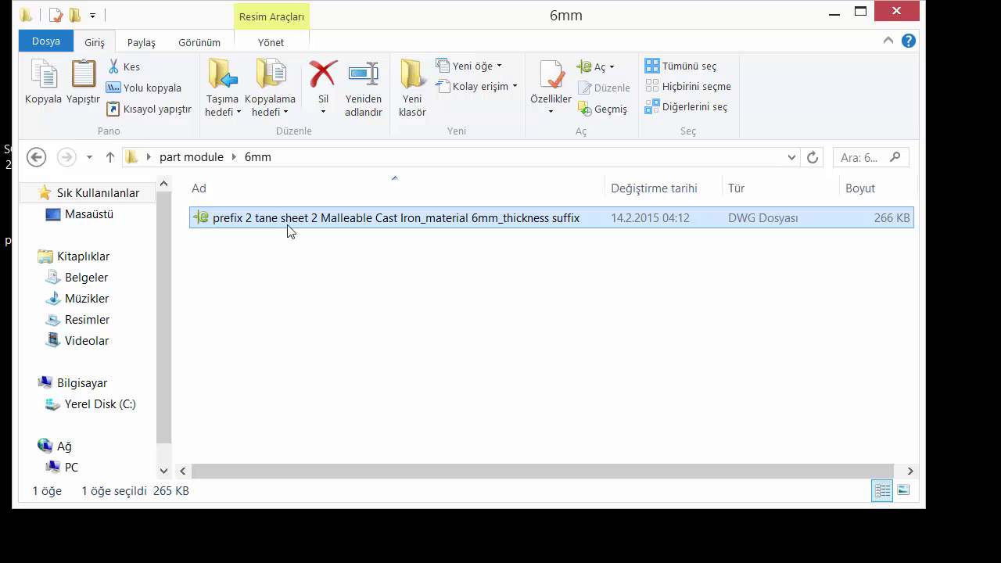
pyautogui.click(340, 288)
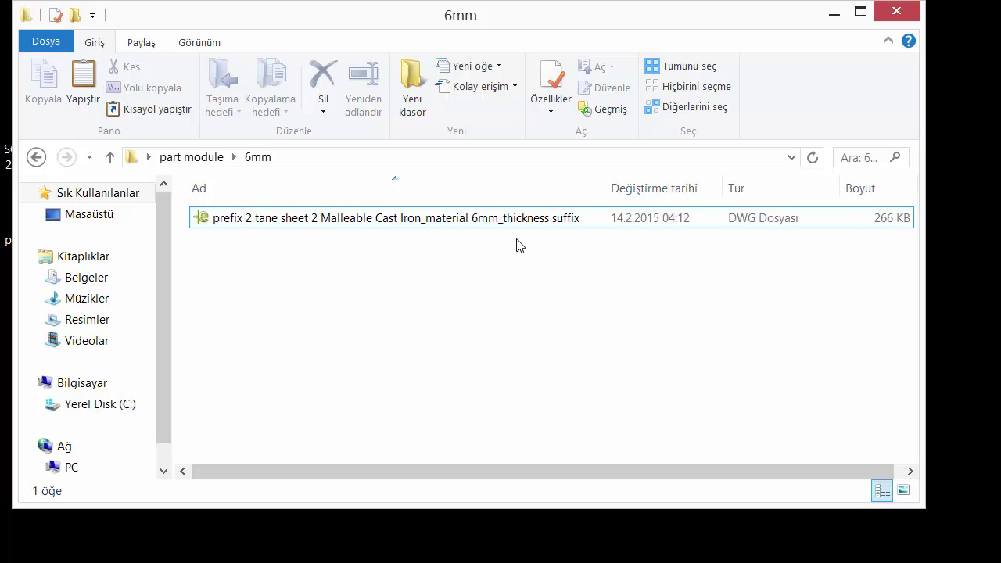
pyautogui.click(567, 227)
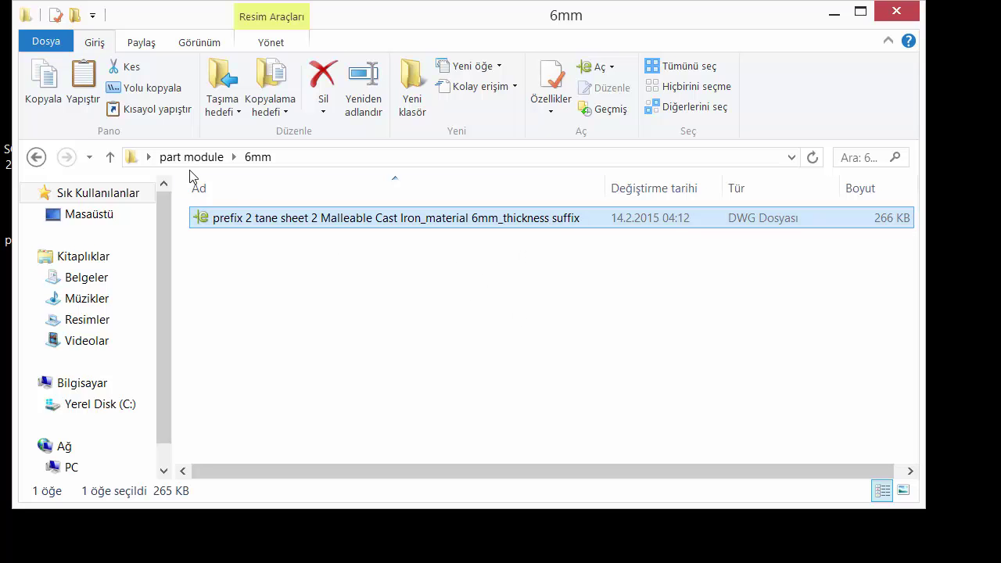
# Open the 5mm folder and drag its DWG into SOLIDWORKS
pyautogui.click(36, 157)
pyautogui.doubleClick(344, 283)
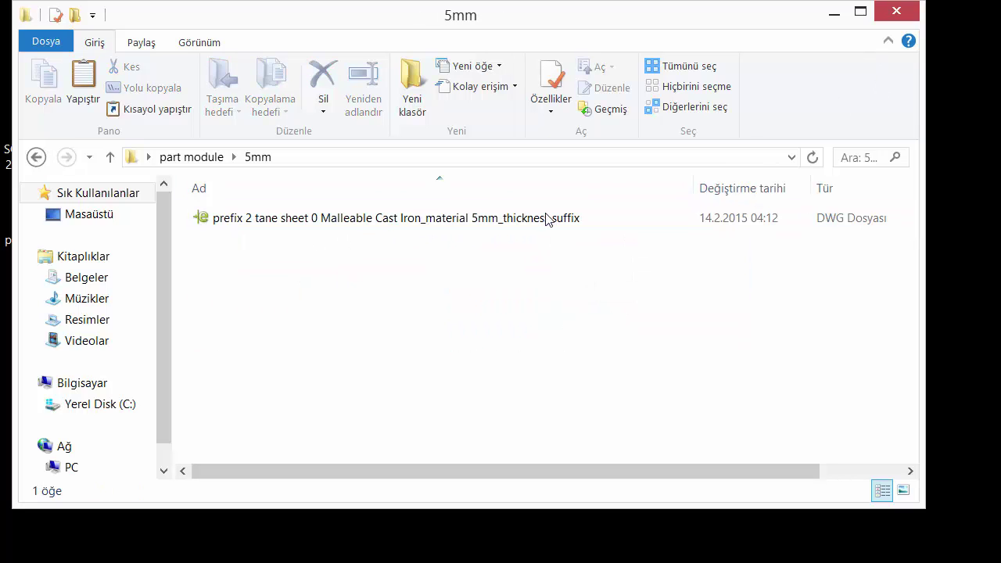
pyautogui.moveTo(270, 219); pyautogui.dragTo(380, 446)
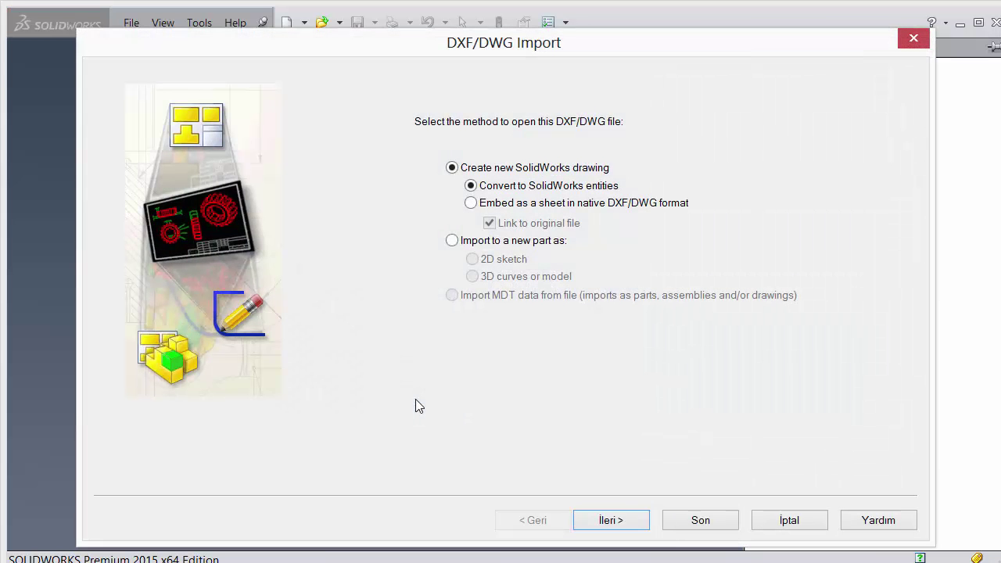
# Import the 5mm DWG as a new drawing and inspect its Model sheet
pyautogui.click(687, 518)
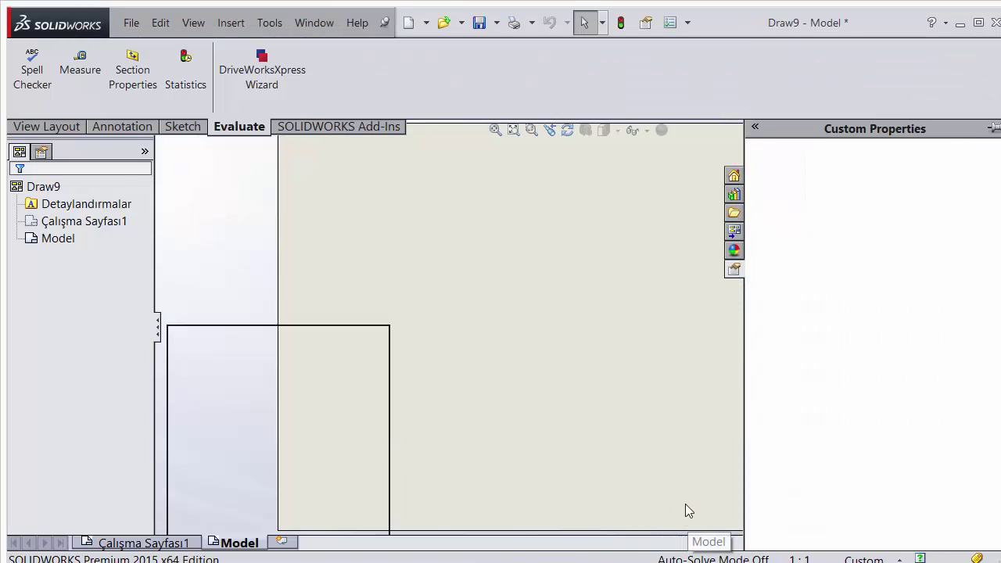
pyautogui.scroll(-2, 442, 389)
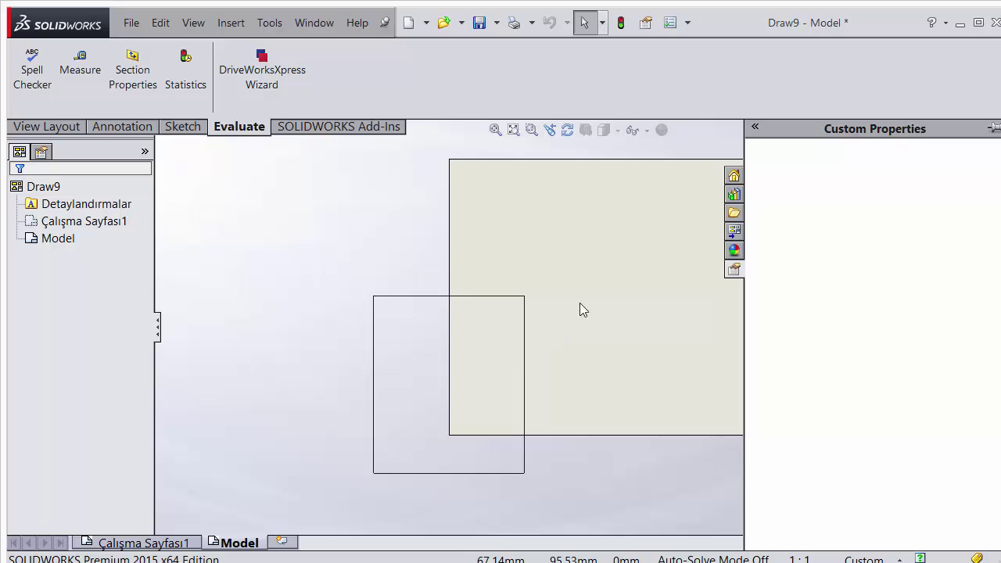
pyautogui.click(651, 233)
pyautogui.click(973, 130)
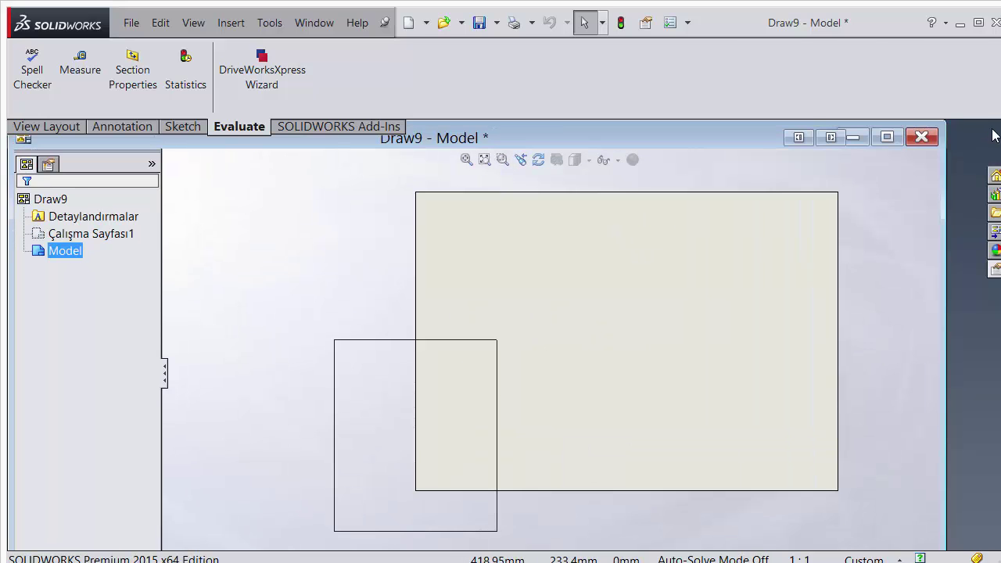
# Close the drawing without saving and minimize SOLIDWORKS and the 5mm folder
pyautogui.click(921, 137)
pyautogui.click(679, 429)
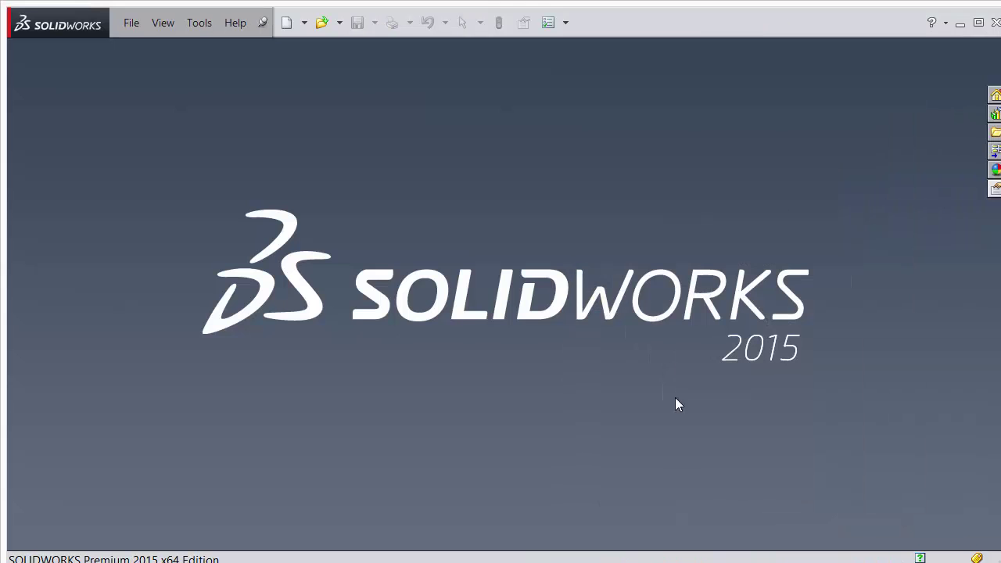
pyautogui.click(960, 24)
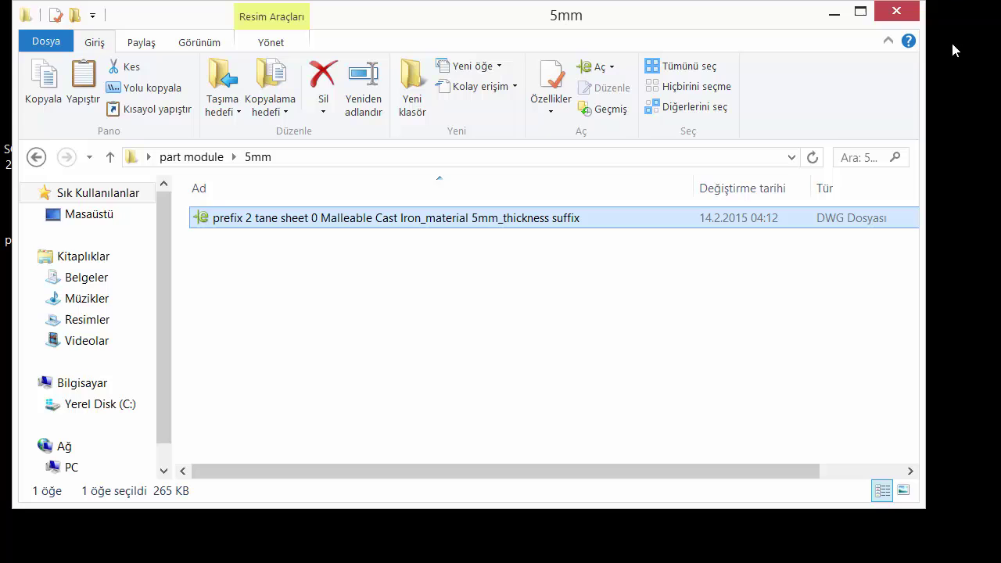
pyautogui.click(835, 16)
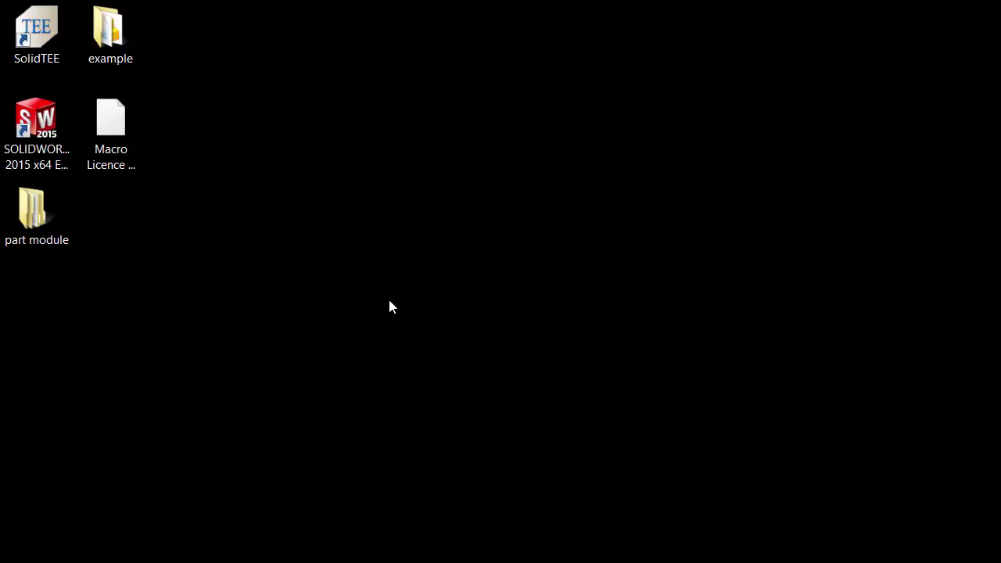
# Relaunch SolidTEE and set example as the Drawing tab's source folder
pyautogui.doubleClick(31, 31)
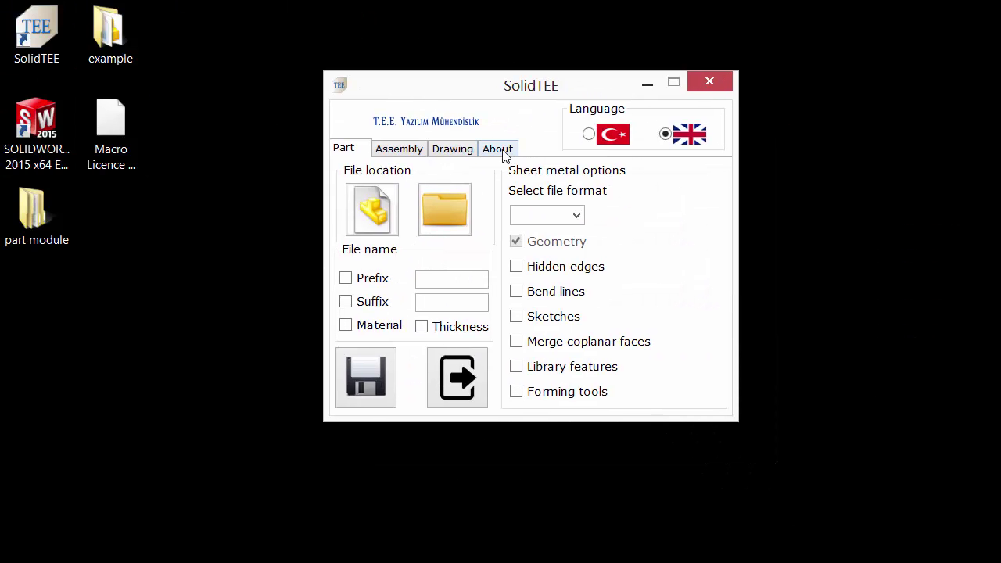
pyautogui.click(452, 149)
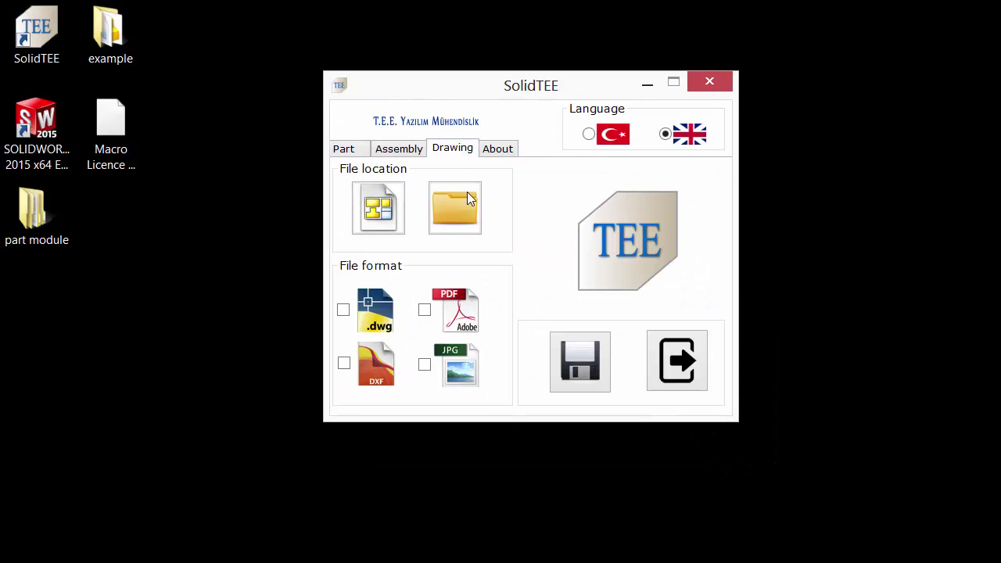
pyautogui.click(380, 208)
pyautogui.moveTo(712, 269); pyautogui.dragTo(545, 135)
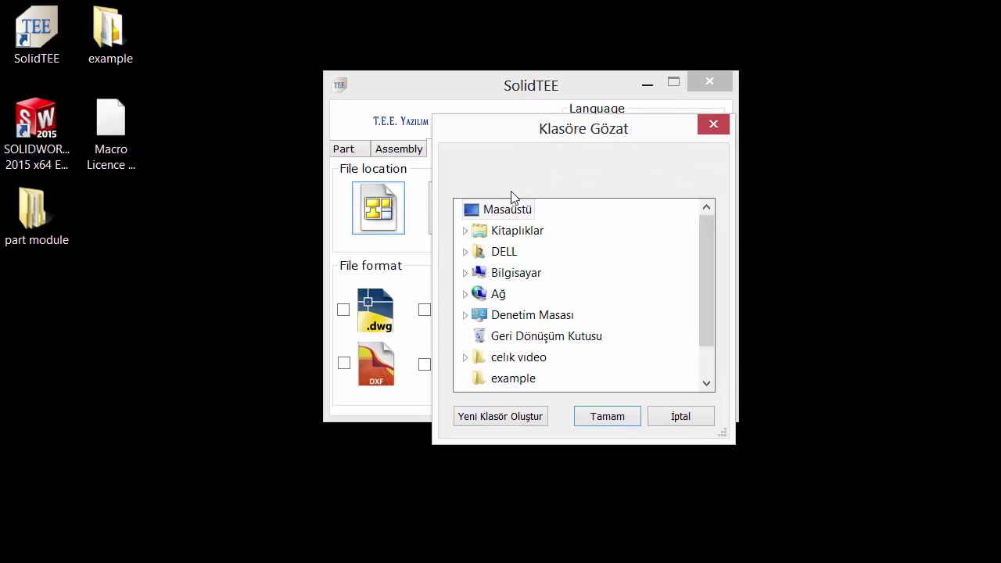
pyautogui.moveTo(706, 323); pyautogui.dragTo(716, 355)
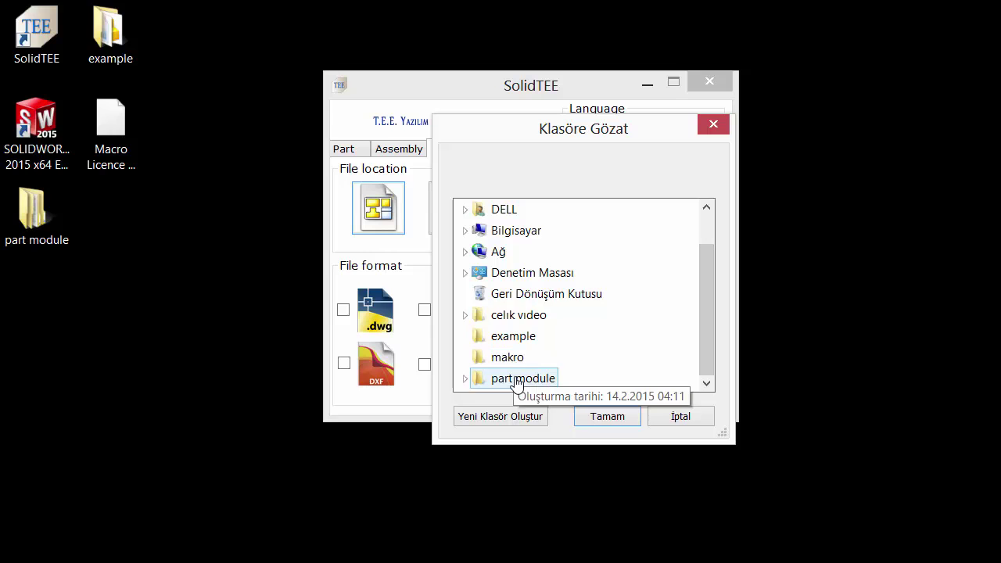
pyautogui.click(535, 338)
pyautogui.click(604, 417)
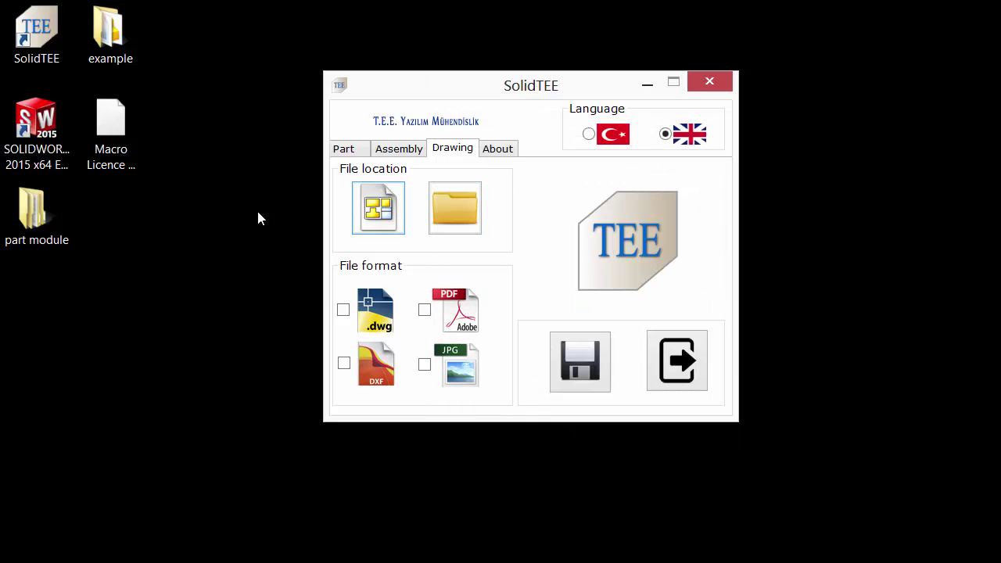
# Check the 2 tane sheet drawing in the example folder, then close it
pyautogui.doubleClick(110, 35)
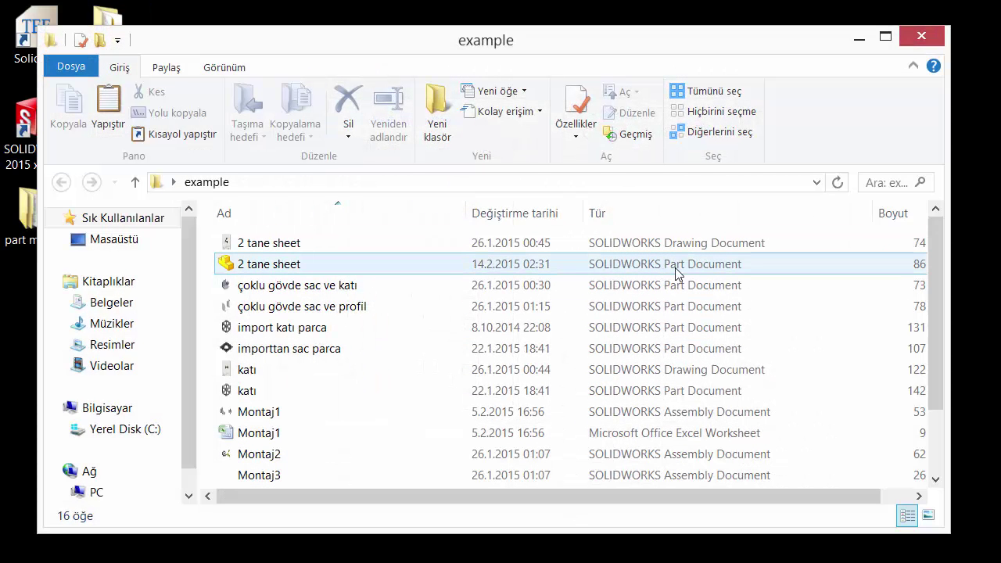
pyautogui.click(692, 251)
pyautogui.click(922, 36)
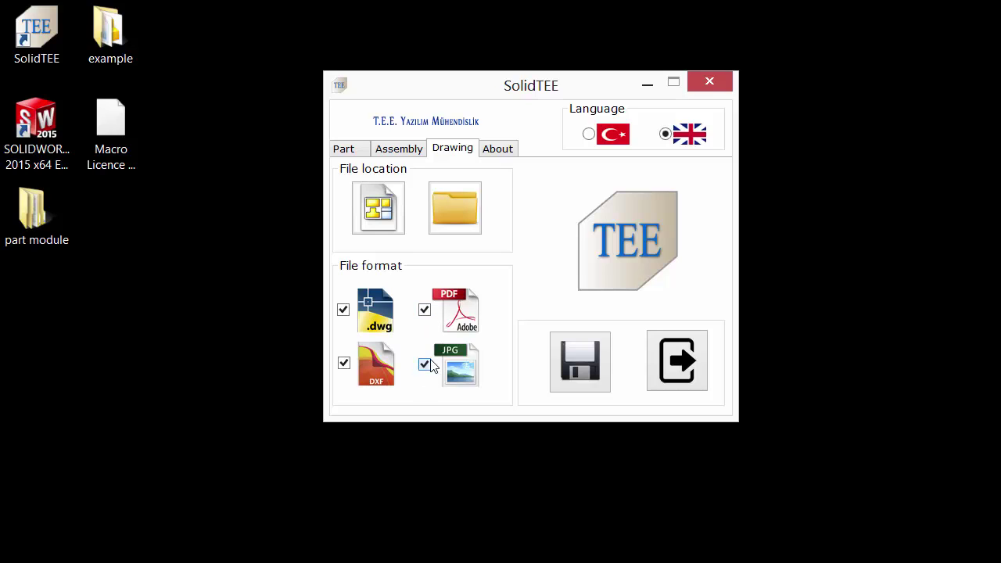
# Untick JPG and PDF, and create desktop folder 'drawing' as the output location
pyautogui.click(430, 362)
pyautogui.click(430, 307)
pyautogui.click(458, 209)
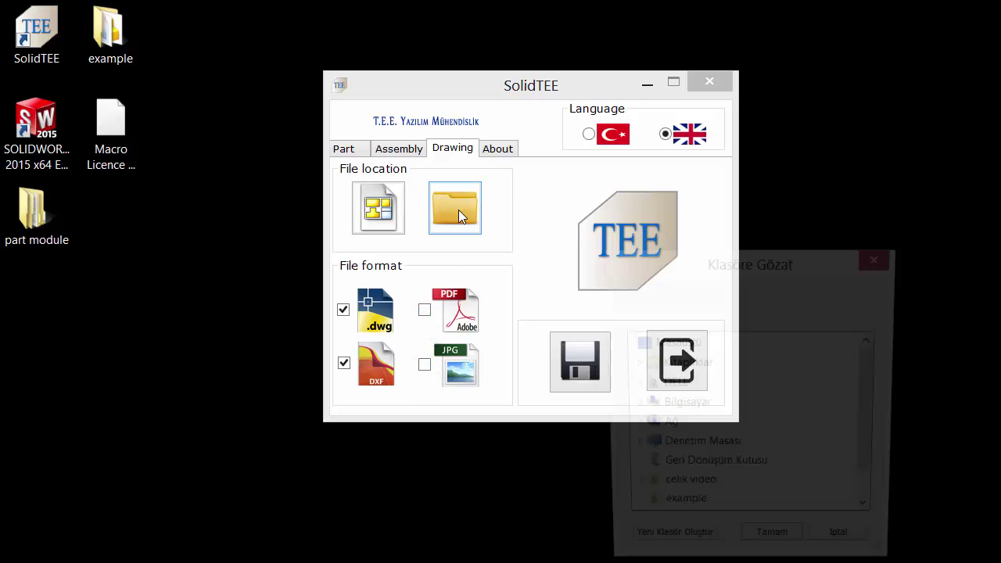
pyautogui.click(707, 549)
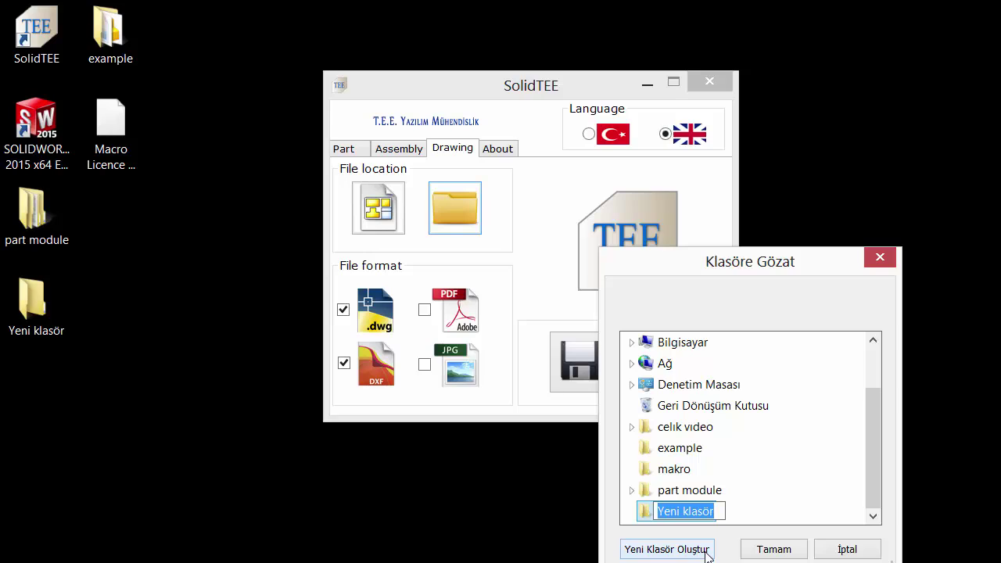
pyautogui.write('d')
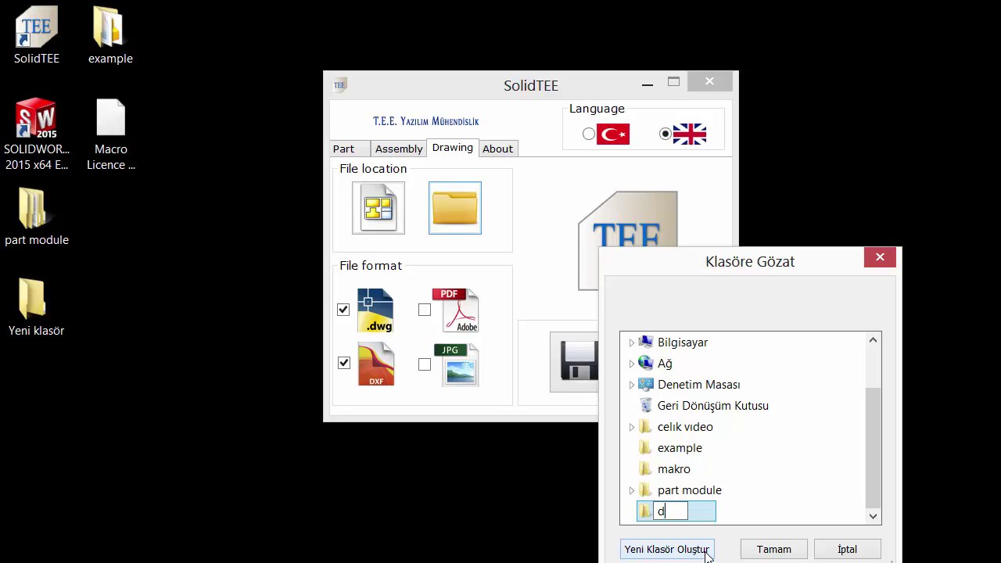
pyautogui.write('q')
pyautogui.press('BackSpace')
pyautogui.write('w')
pyautogui.write('awing')
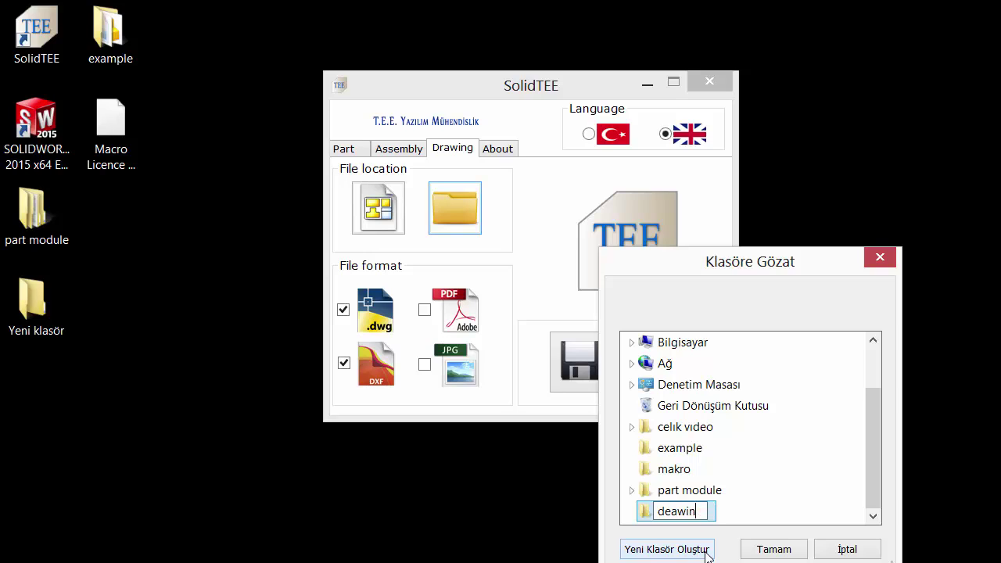
pyautogui.press('BackSpace')
pyautogui.press('BackSpace')
pyautogui.press('BackSpace')
pyautogui.press('BackSpace')
pyautogui.write('r')
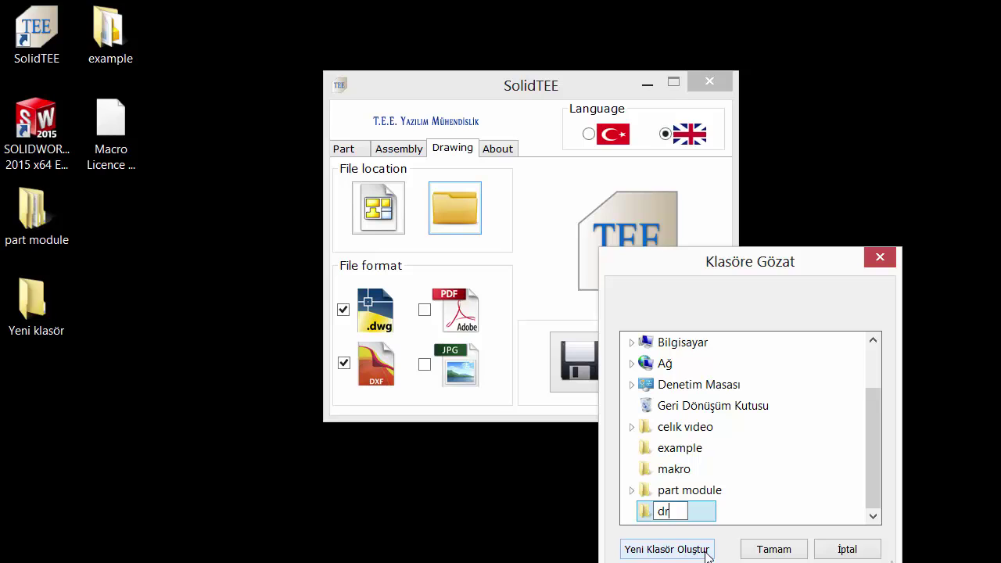
pyautogui.write('awing')
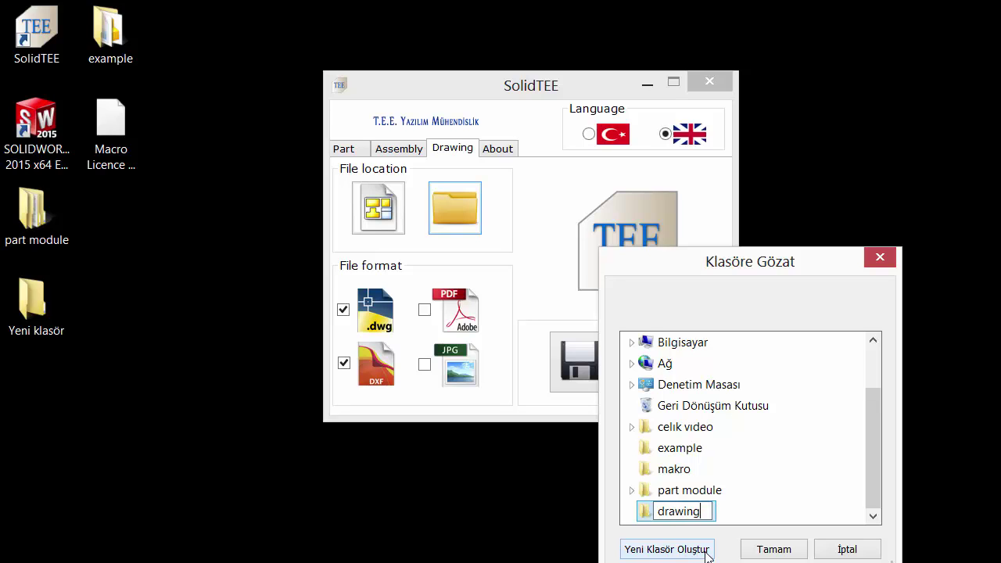
pyautogui.click(771, 551)
# Export the drawings as DWG and DXF, then open katı.DXF from the drawing folder
pyautogui.click(569, 358)
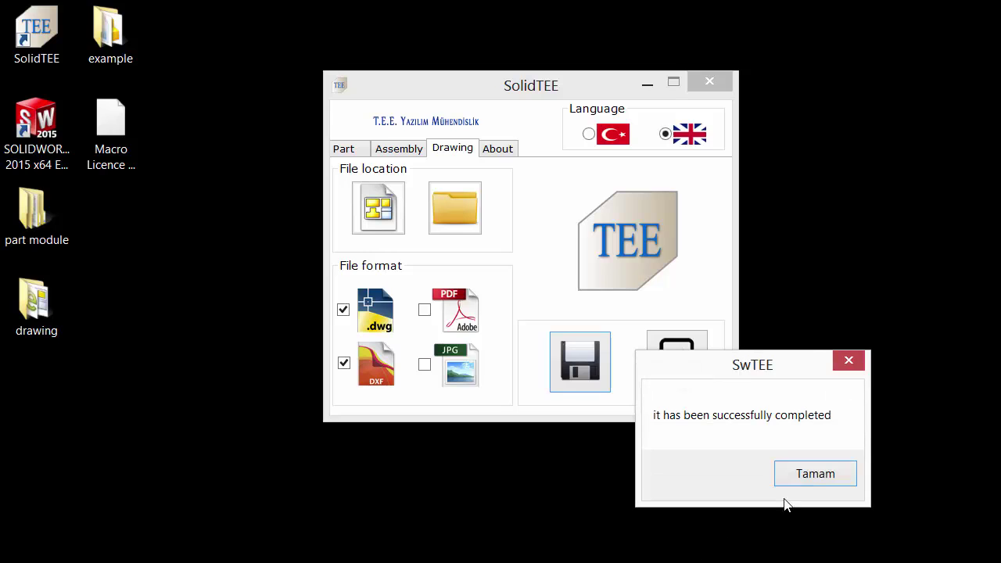
pyautogui.click(816, 474)
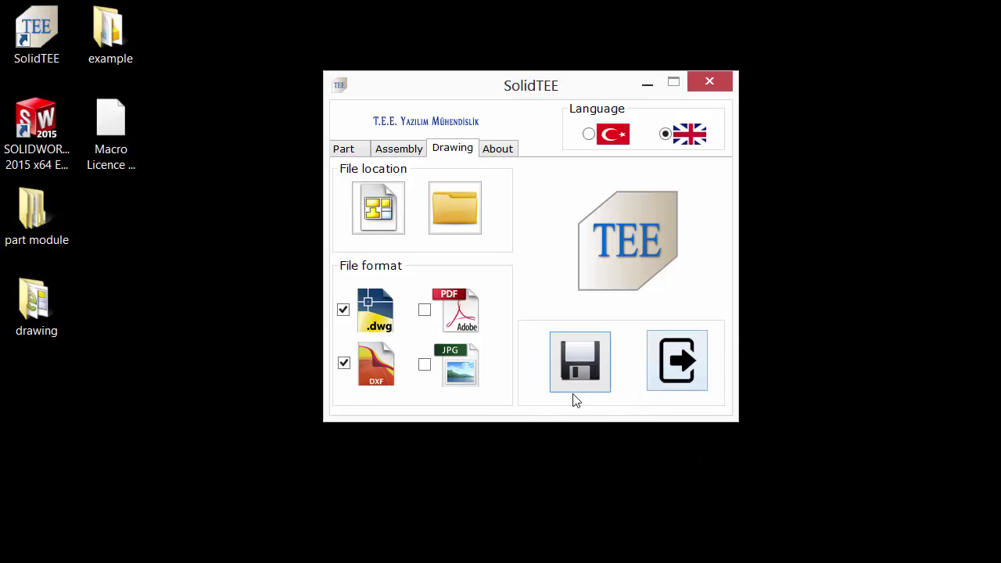
pyautogui.doubleClick(42, 321)
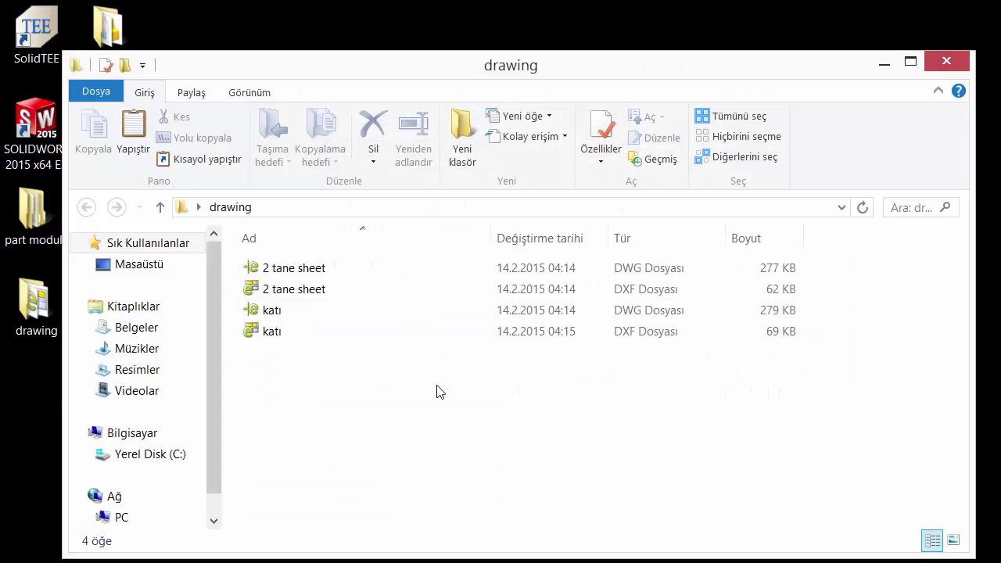
pyautogui.click(273, 336)
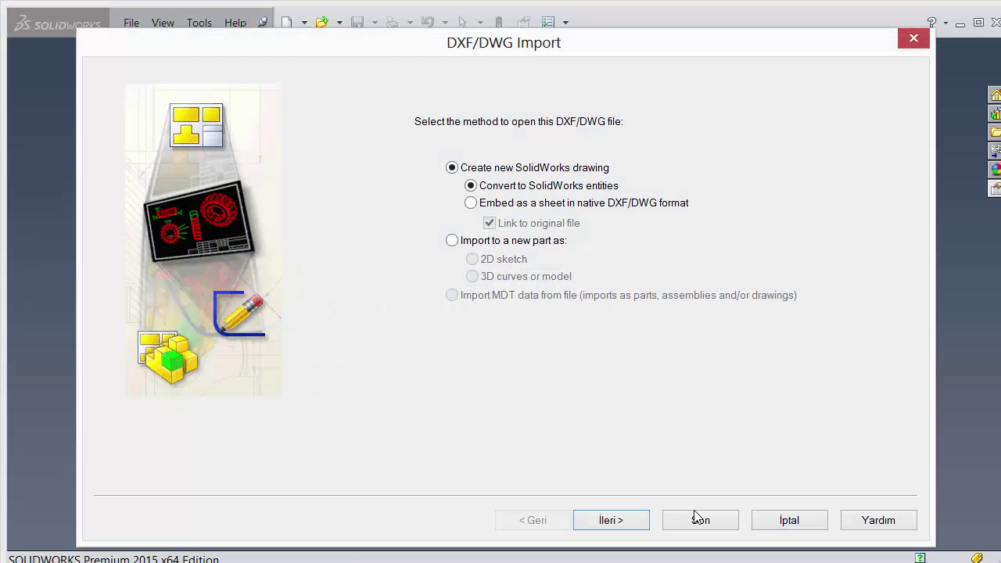
# Import katı.DXF as Draw10, zoom around the isometric cube, then close without saving
pyautogui.click(698, 518)
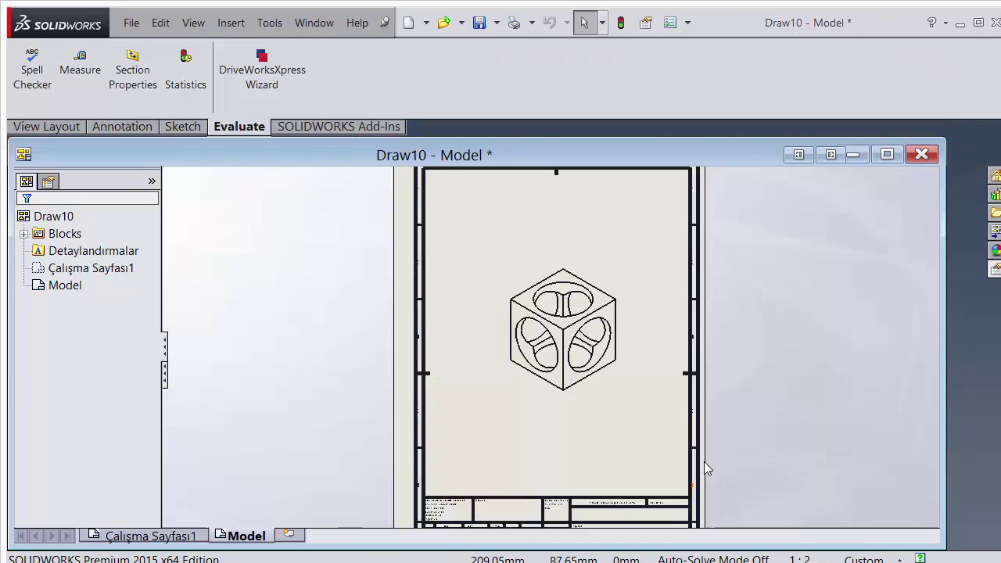
pyautogui.scroll(2, 481, 312)
pyautogui.scroll(2, 573, 307)
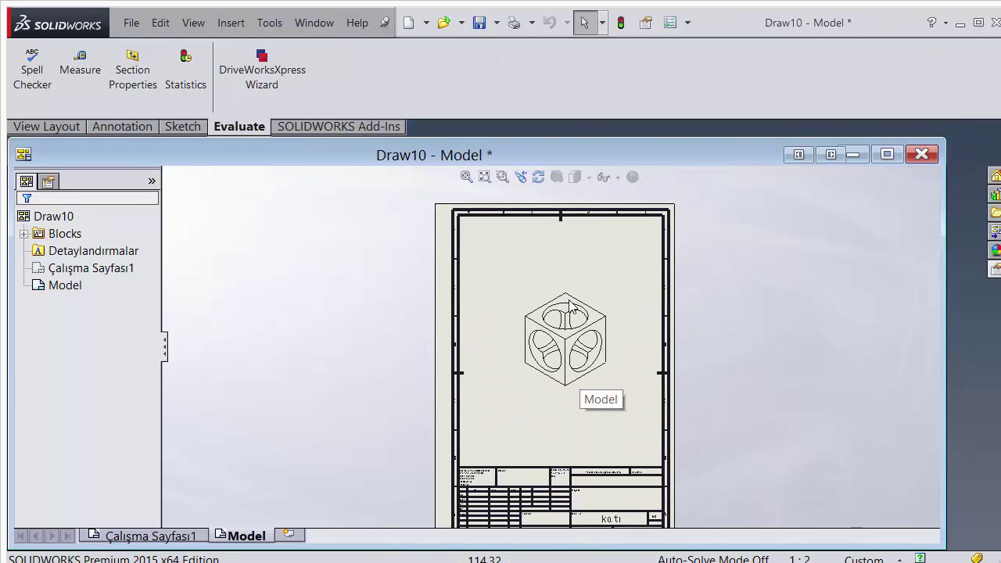
pyautogui.scroll(2, 573, 307)
pyautogui.scroll(-4, 574, 308)
pyautogui.scroll(1, 531, 415)
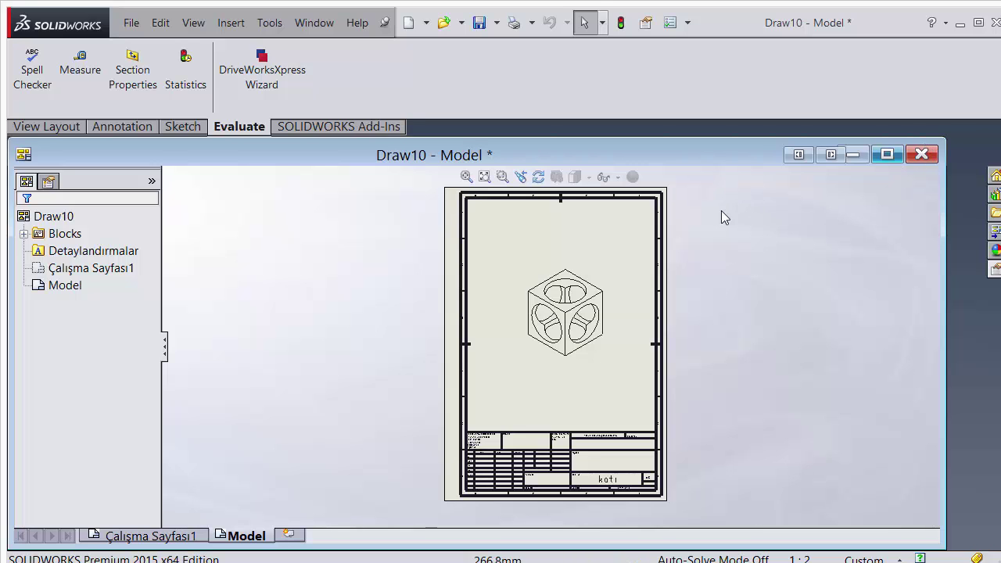
pyautogui.click(921, 154)
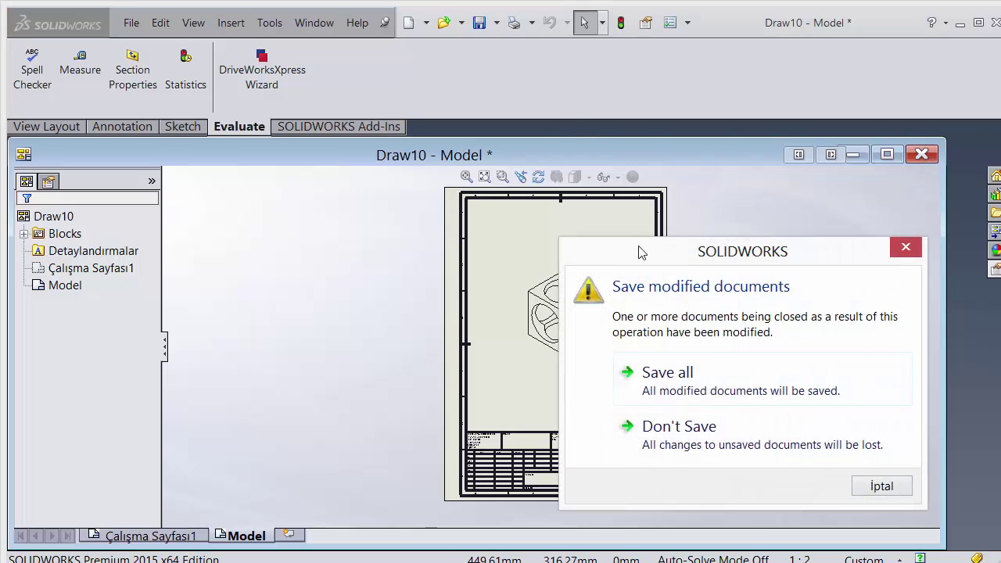
pyautogui.click(679, 426)
# Open the original katı drawing and zoom around it to compare
pyautogui.click(322, 23)
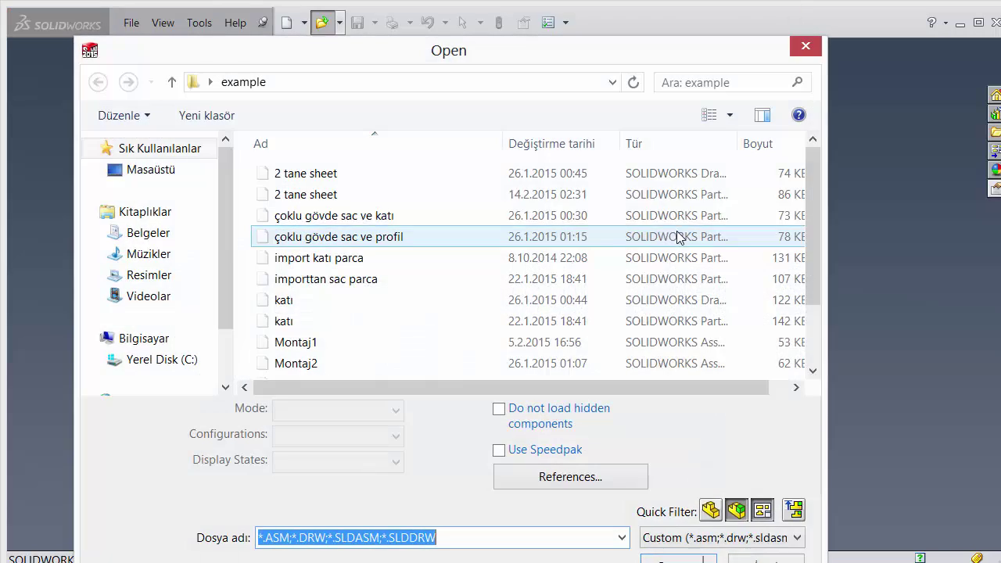
pyautogui.click(365, 194)
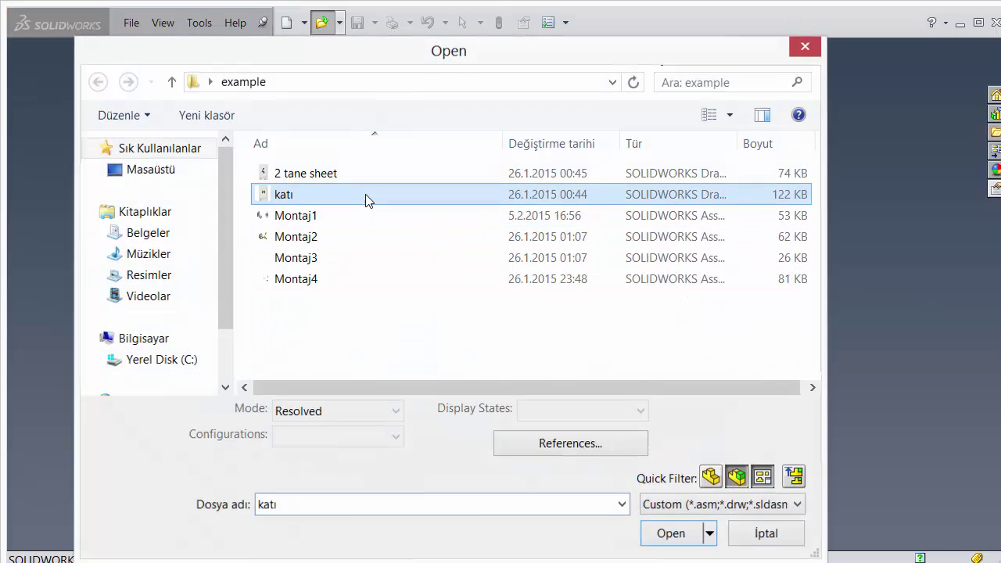
pyautogui.doubleClick(365, 194)
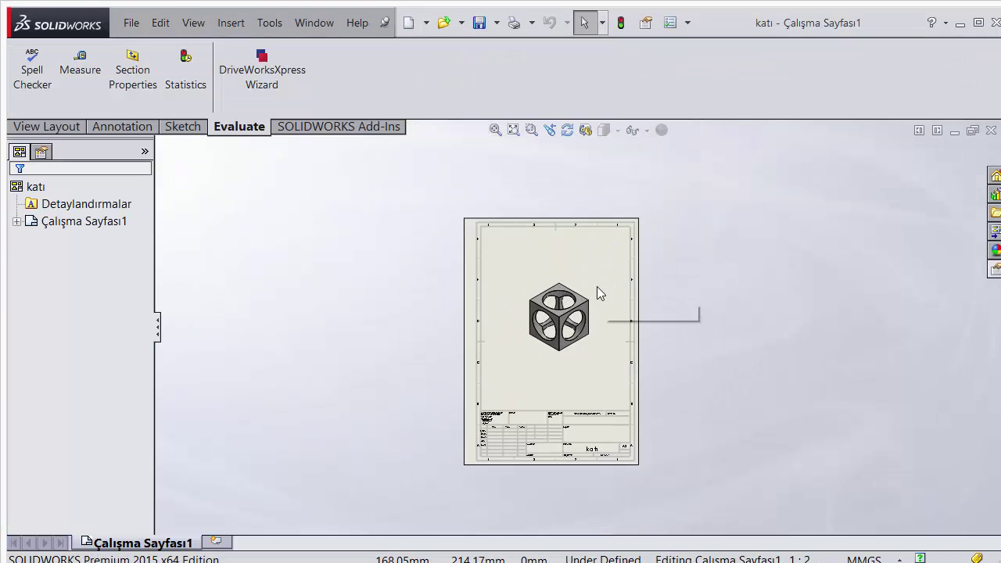
pyautogui.scroll(-4, 556, 221)
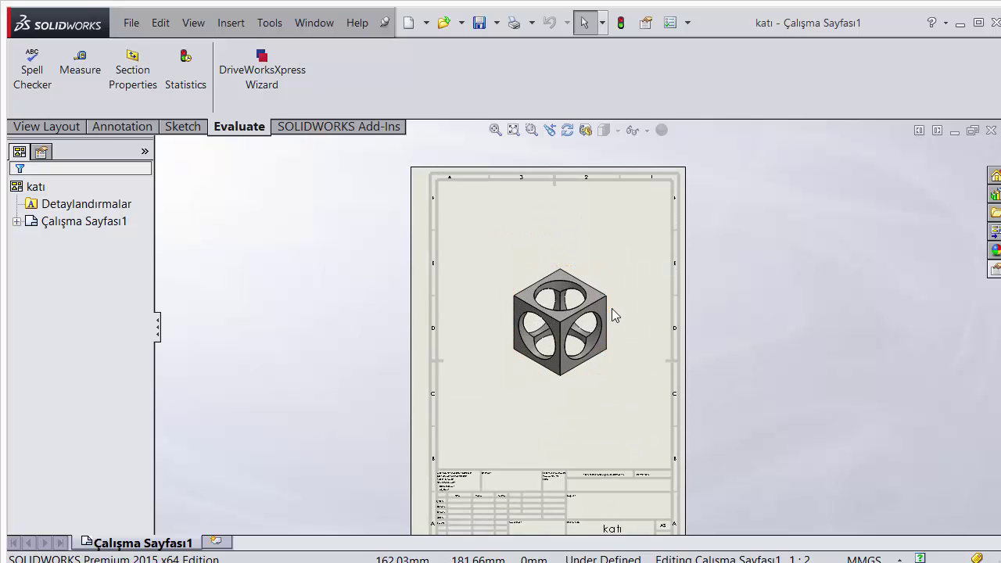
pyautogui.scroll(-2, 628, 303)
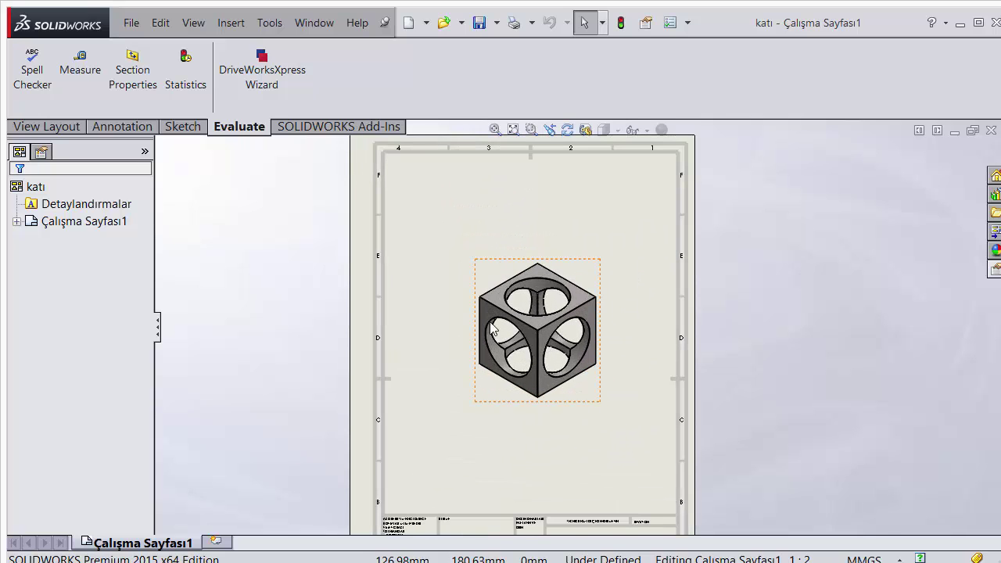
pyautogui.scroll(1, 616, 251)
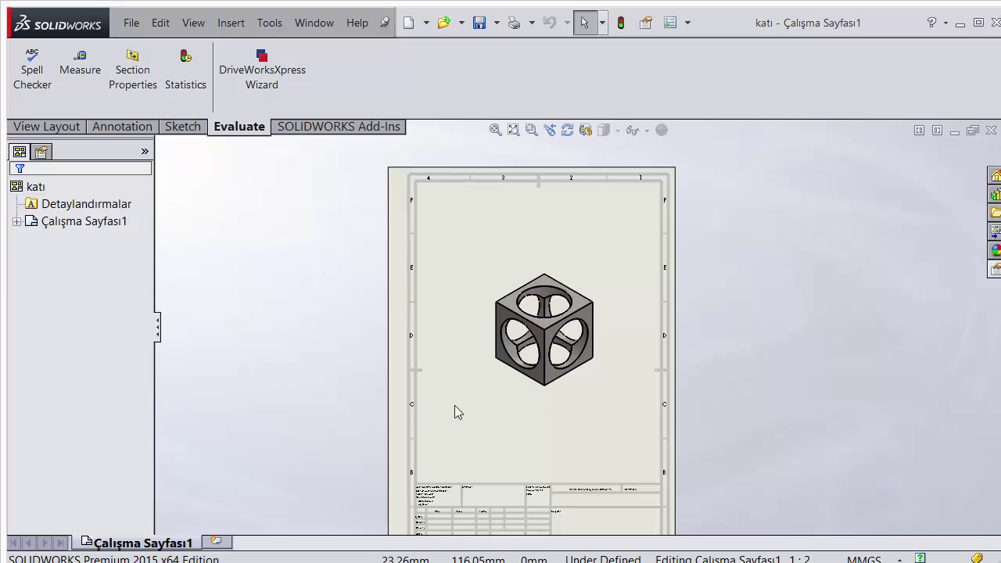
pyautogui.scroll(1, 563, 366)
pyautogui.scroll(-1, 570, 363)
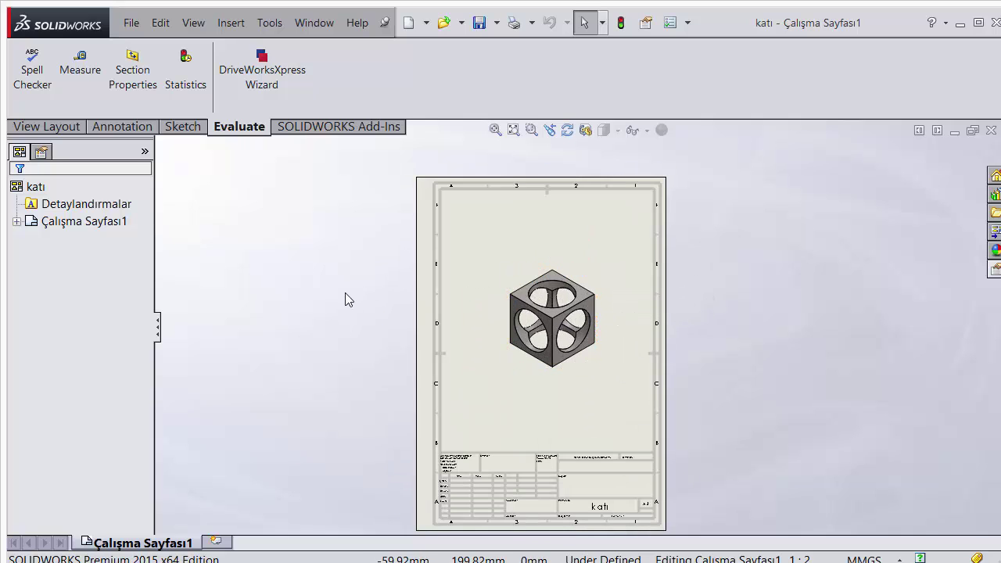
# Close the katı drawing and the drawing folder, then show SolidTEE's Assembly options
pyautogui.click(991, 130)
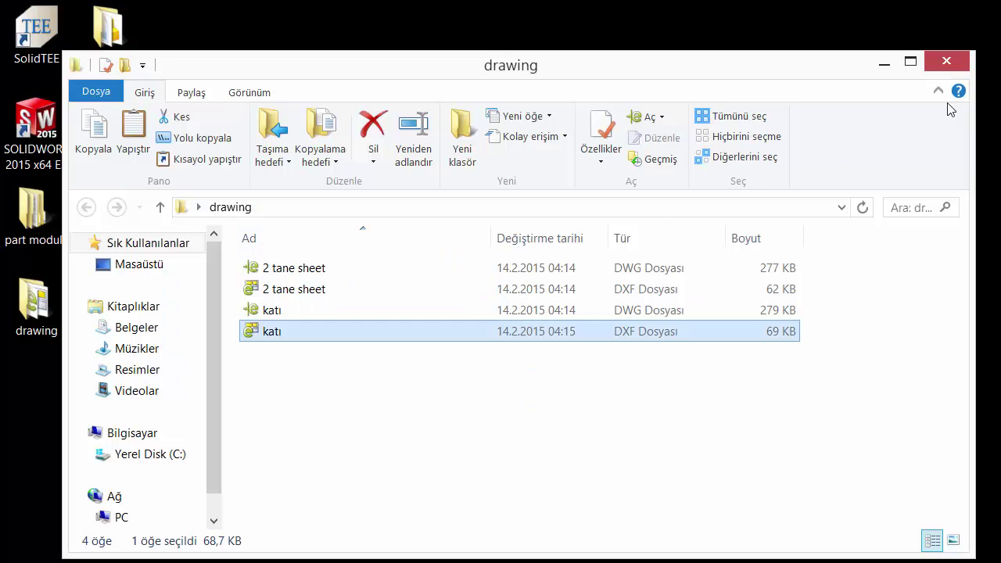
pyautogui.click(946, 60)
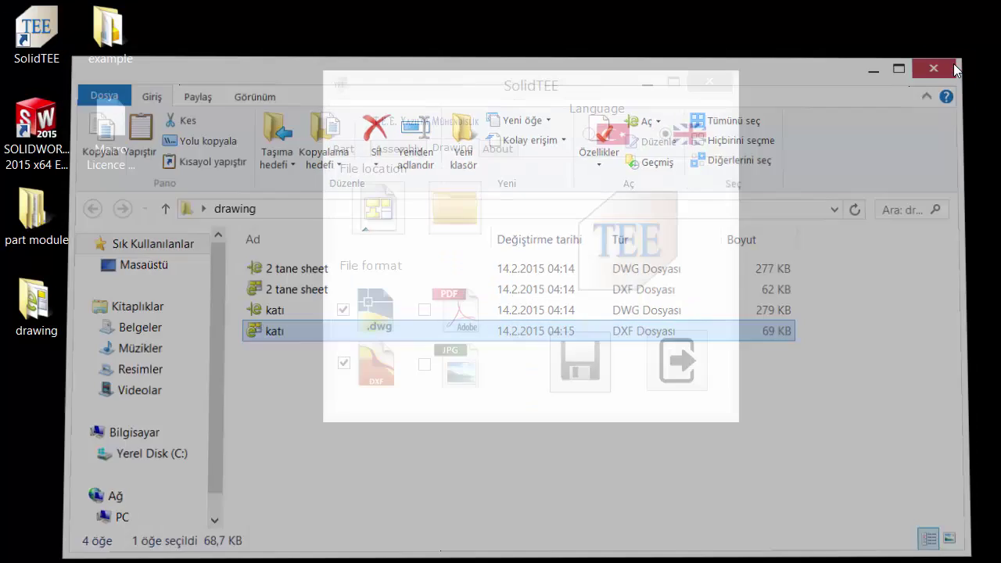
pyautogui.click(401, 148)
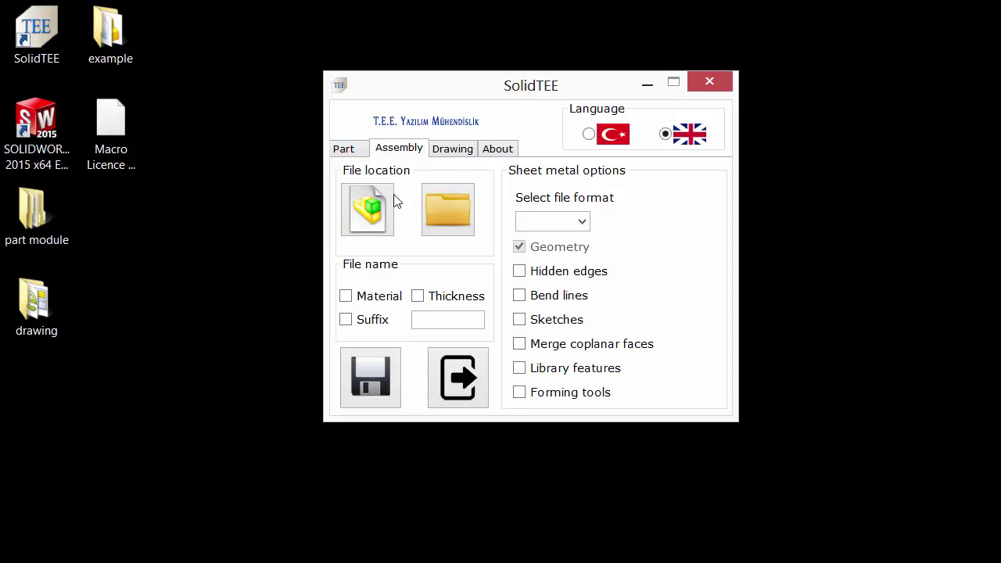
# Load the Montaj4 assembly as the file to export
pyautogui.click(383, 213)
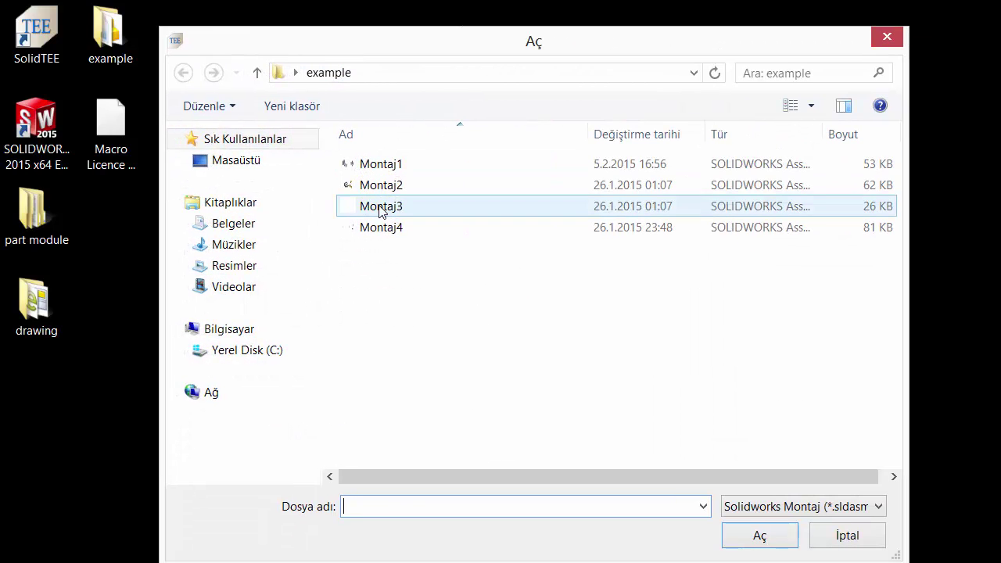
pyautogui.click(382, 211)
pyautogui.click(468, 233)
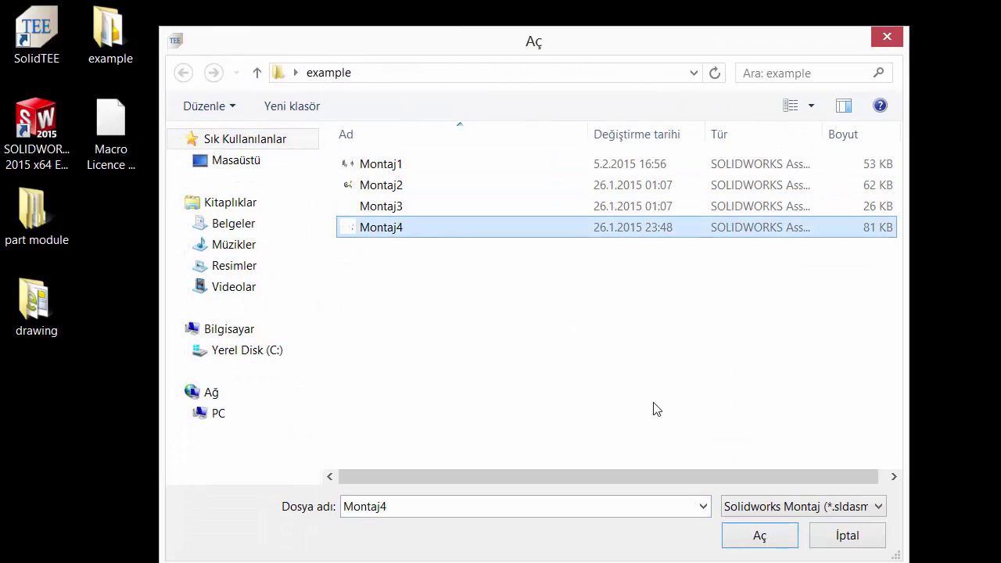
pyautogui.click(748, 537)
# Create a new 'assembly' folder and set it as the export output location
pyautogui.click(452, 223)
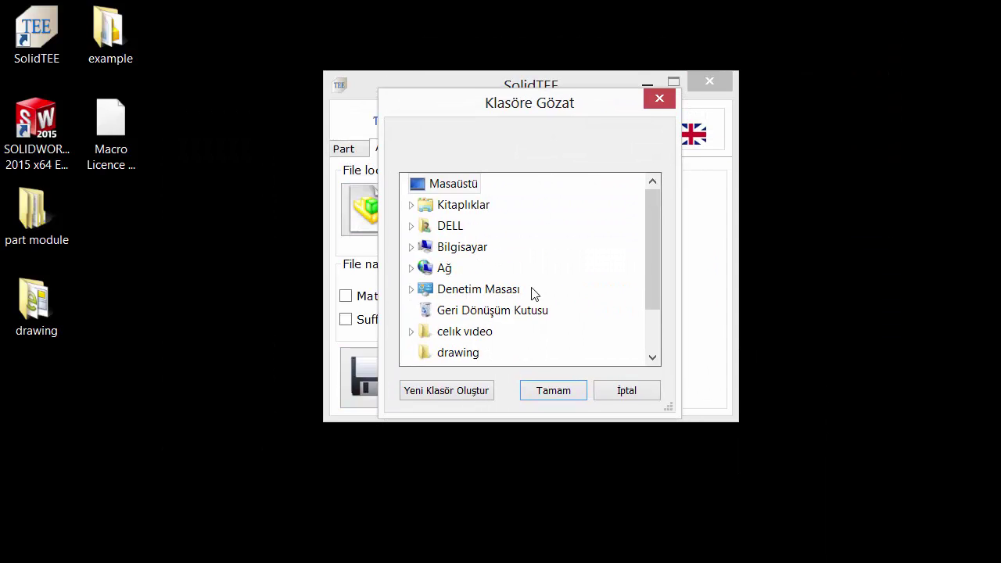
pyautogui.moveTo(651, 250); pyautogui.dragTo(662, 340)
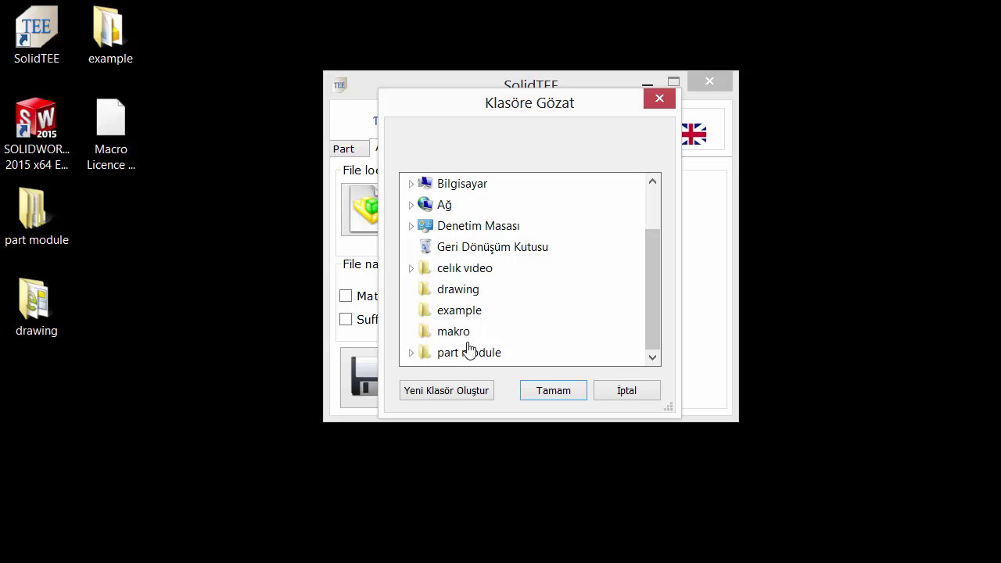
pyautogui.click(450, 394)
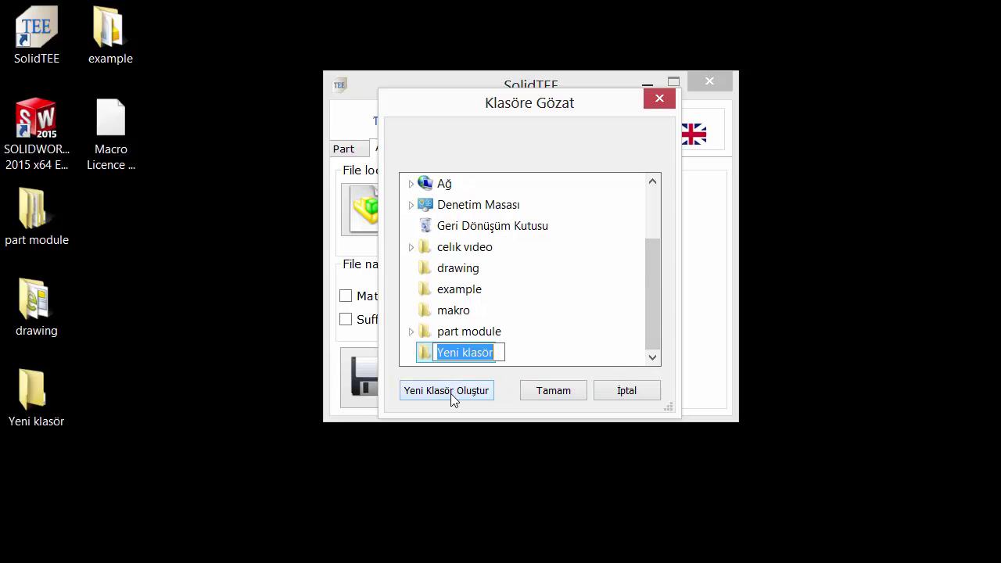
pyautogui.write('assembly')
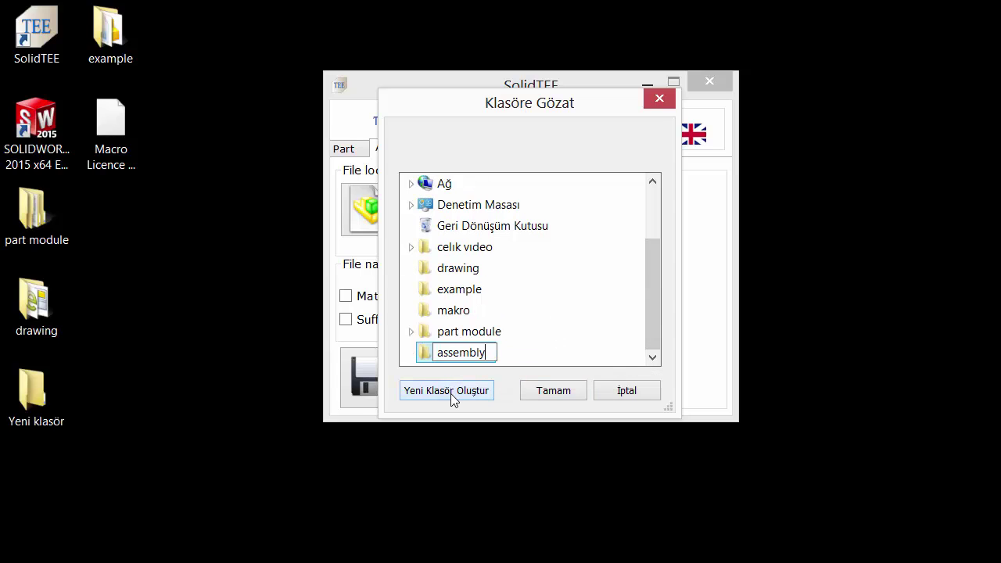
pyautogui.click(569, 395)
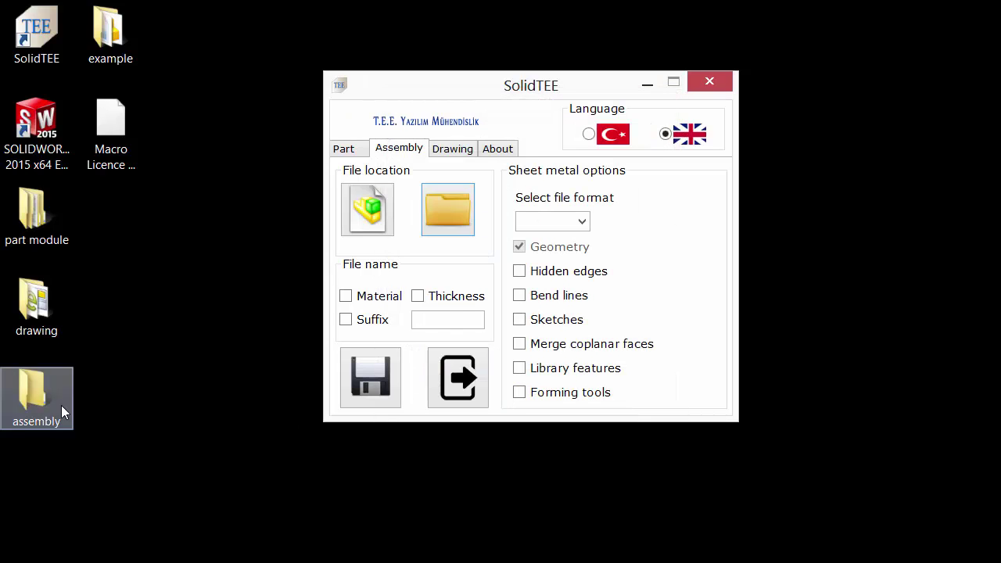
# Keep thickness in the file names, choose DXF format, and start the export
pyautogui.click(450, 301)
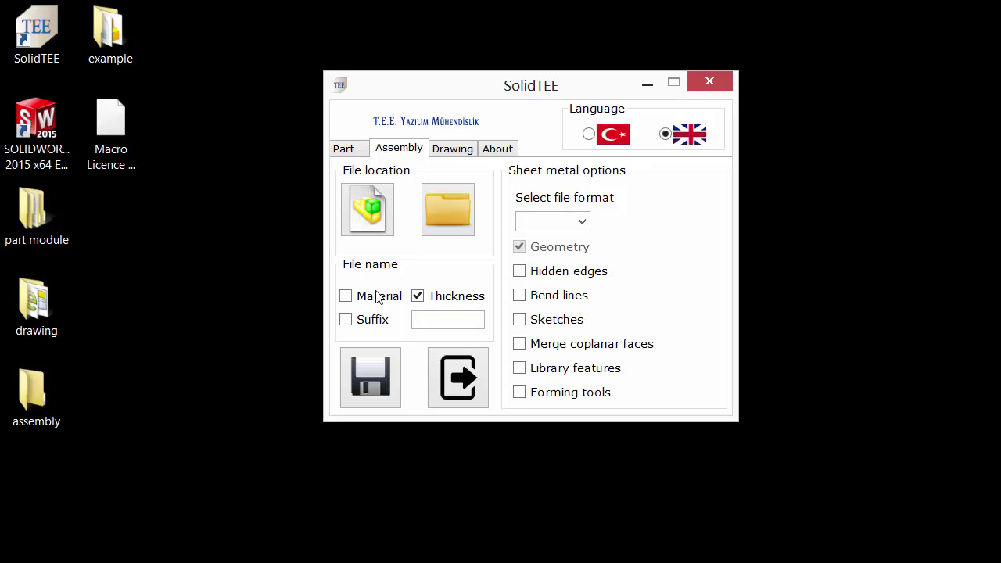
pyautogui.click(583, 223)
pyautogui.click(575, 250)
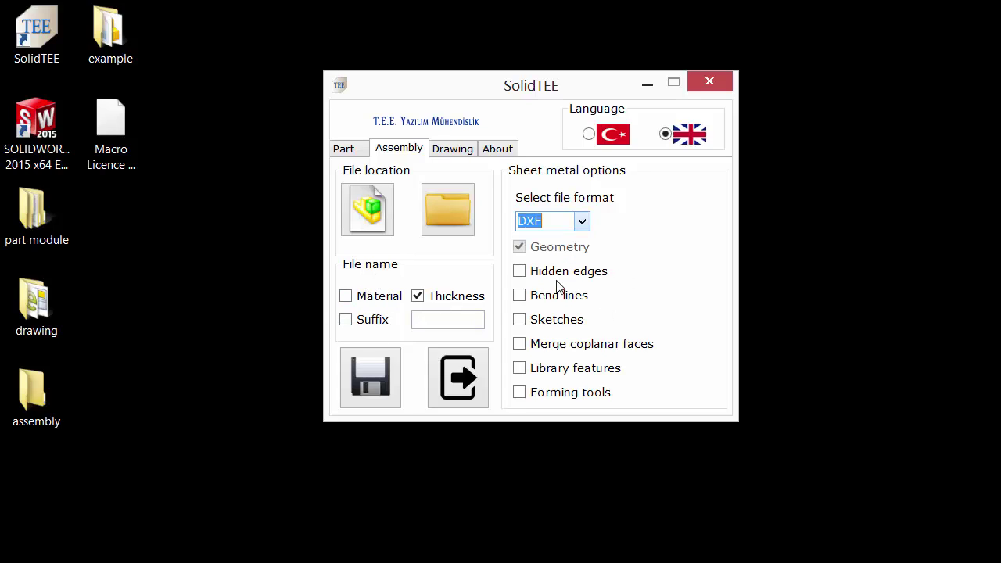
pyautogui.click(378, 377)
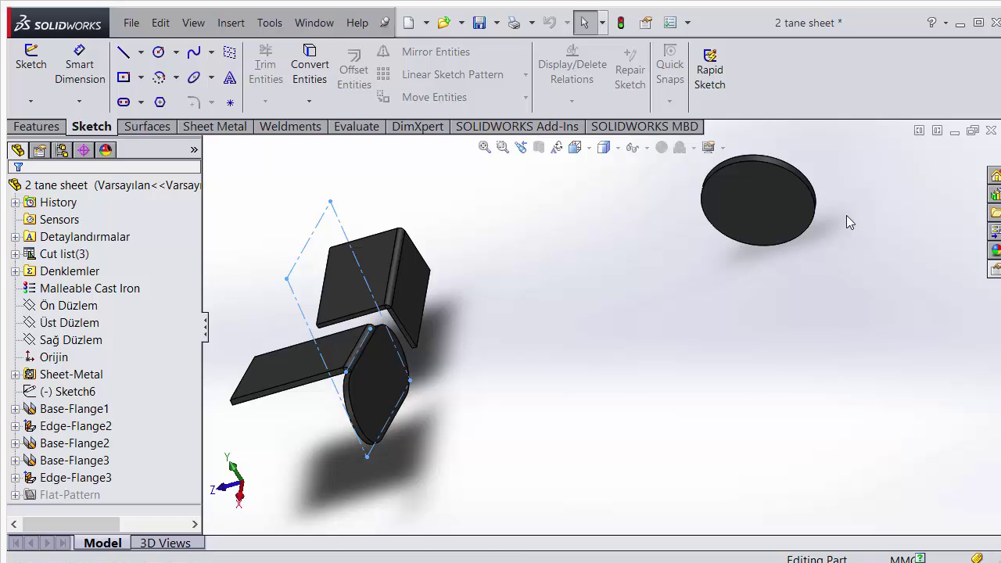
# Cycle through the katı, multi-body and hex screw parts, then close the hex screw part
pyautogui.hotkey('ctrl', 'Tab')
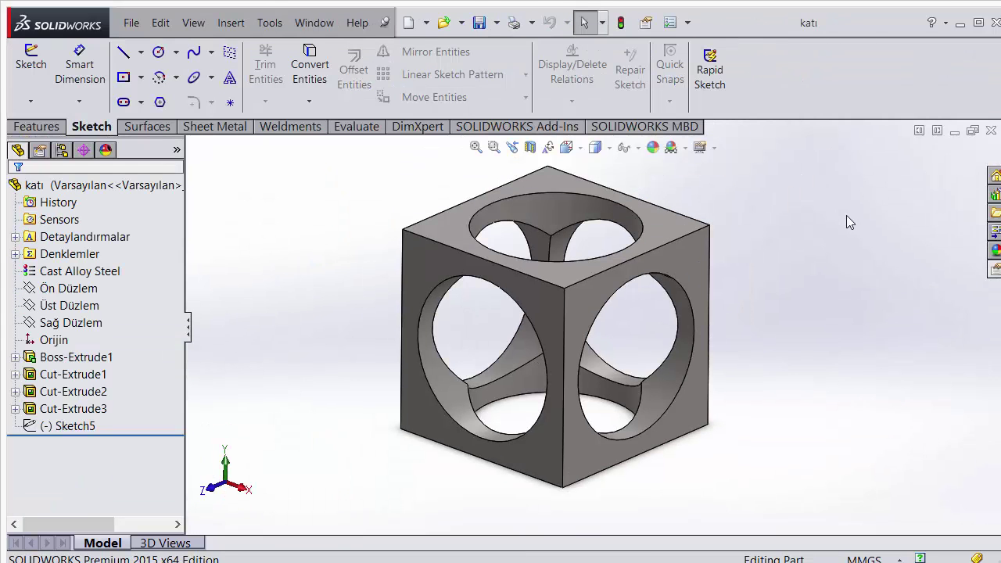
pyautogui.hotkey('ctrl', 'Tab')
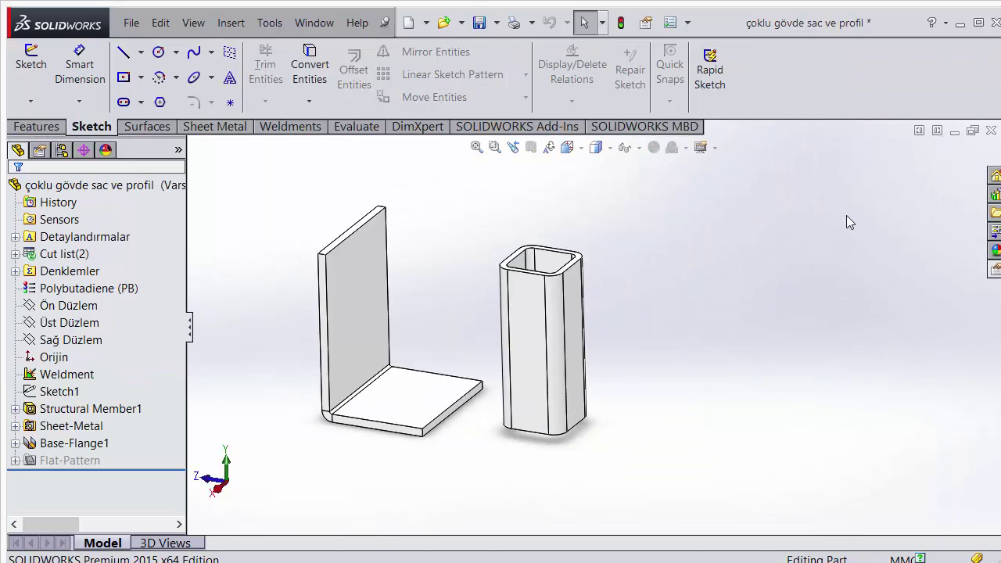
pyautogui.hotkey('ctrl', 'Tab')
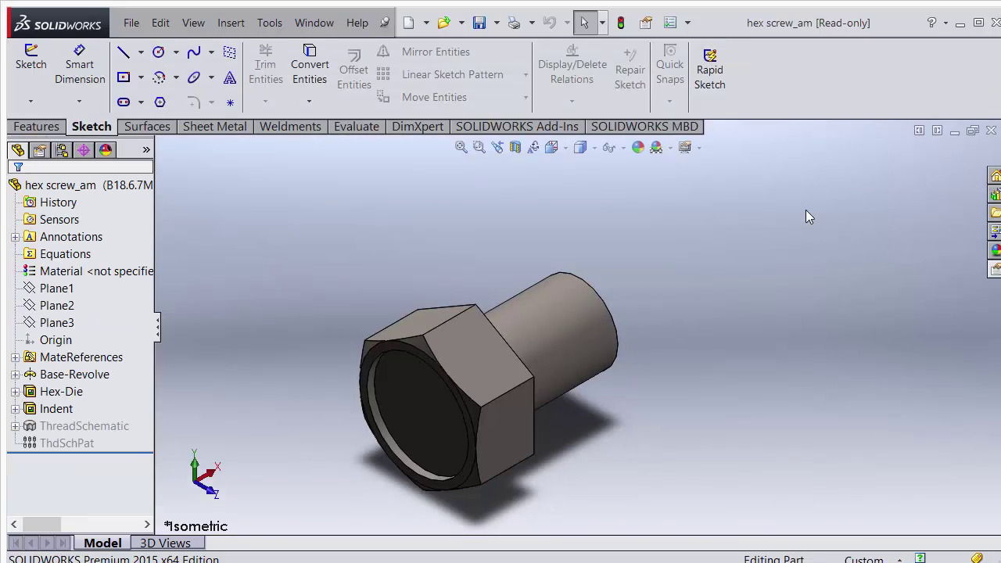
pyautogui.hotkey('ctrl', 'w')
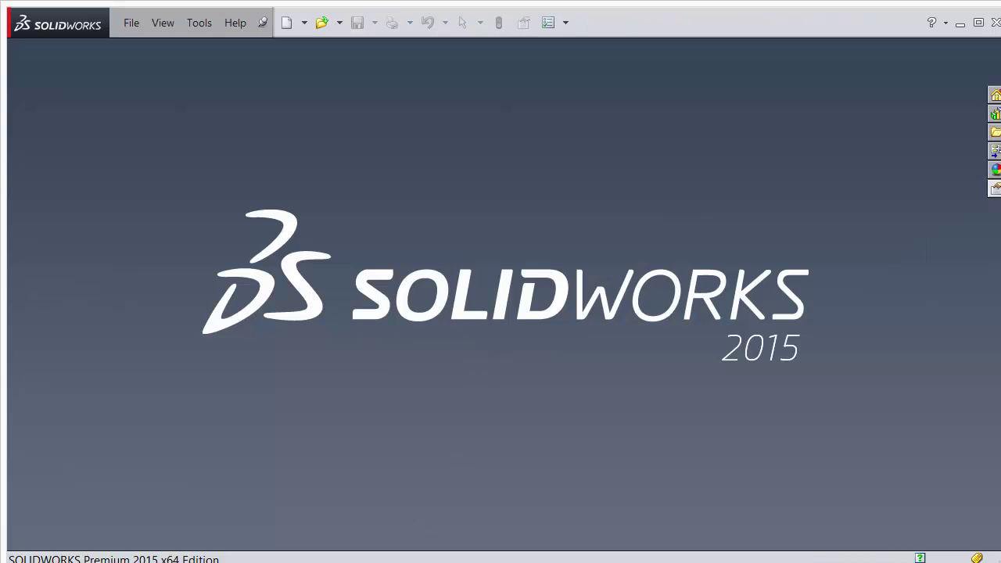
# Open the Montaj4 assembly and rebuild it as it loads
pyautogui.click(321, 22)
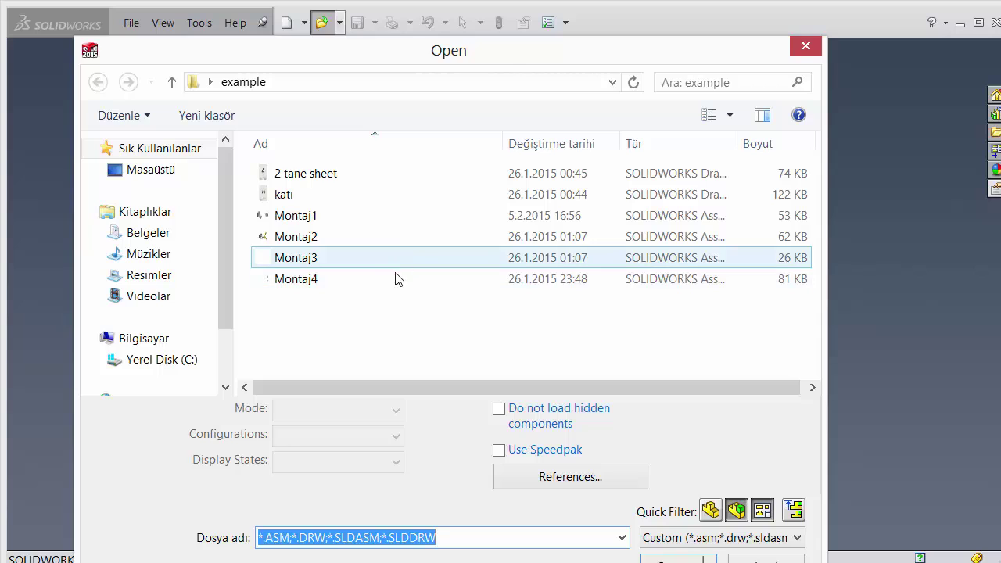
pyautogui.doubleClick(398, 280)
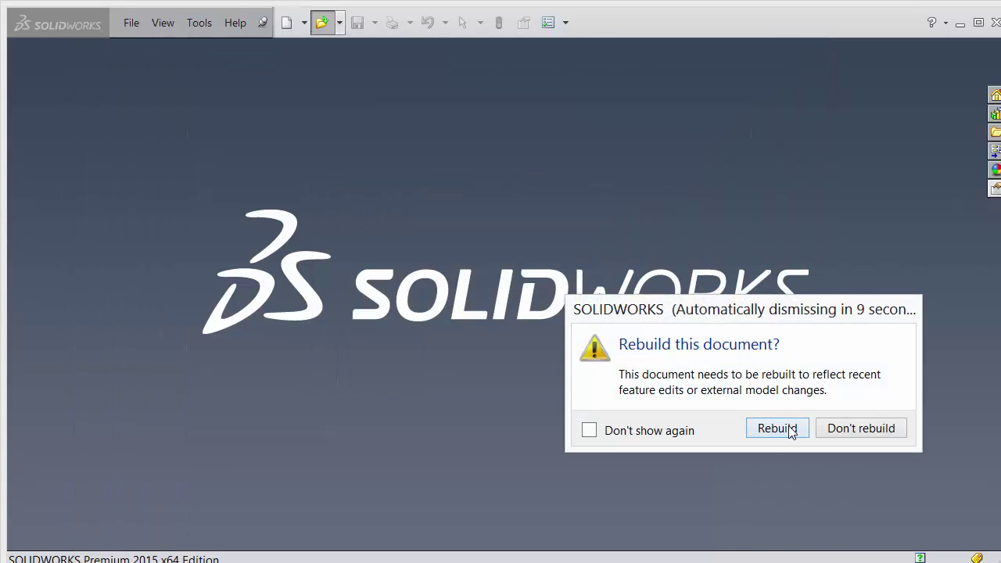
pyautogui.click(788, 428)
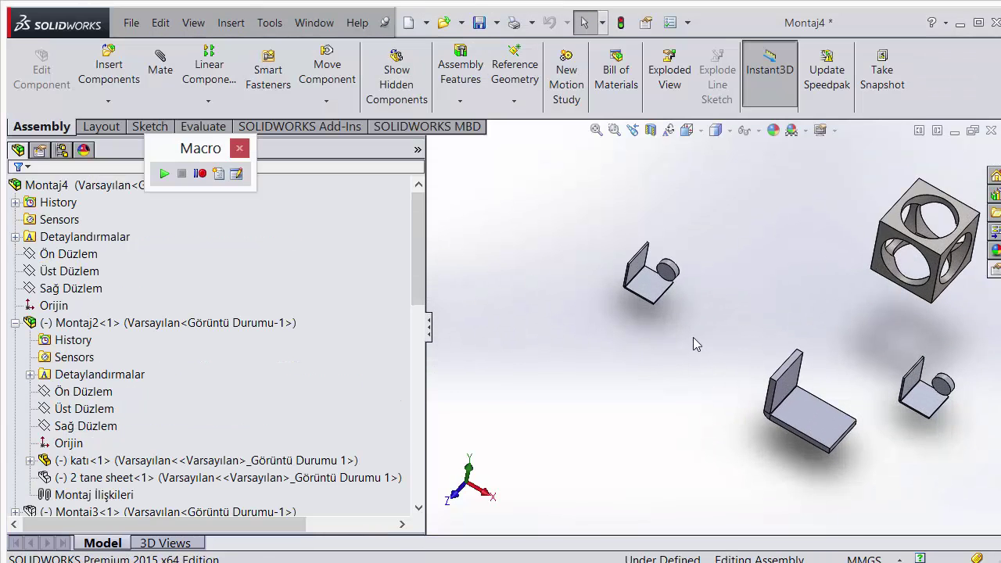
pyautogui.scroll(3, 686, 295)
pyautogui.scroll(-3, 680, 305)
# Select the small brackets at centre, right and upper left, then the middle L-bracket
pyautogui.click(681, 309)
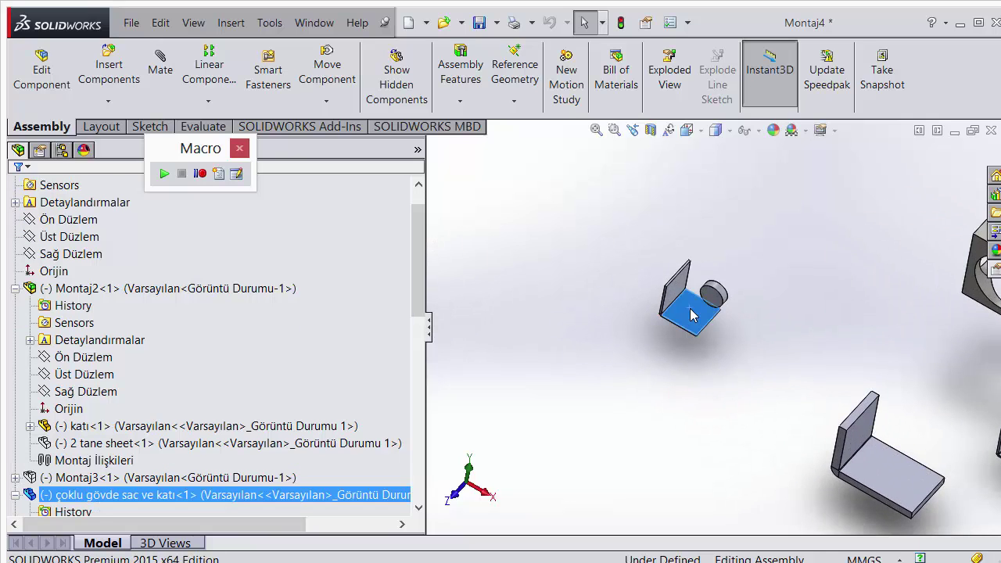
pyautogui.scroll(2, 851, 420)
pyautogui.scroll(-3, 851, 420)
pyautogui.click(826, 336)
pyautogui.scroll(3, 704, 313)
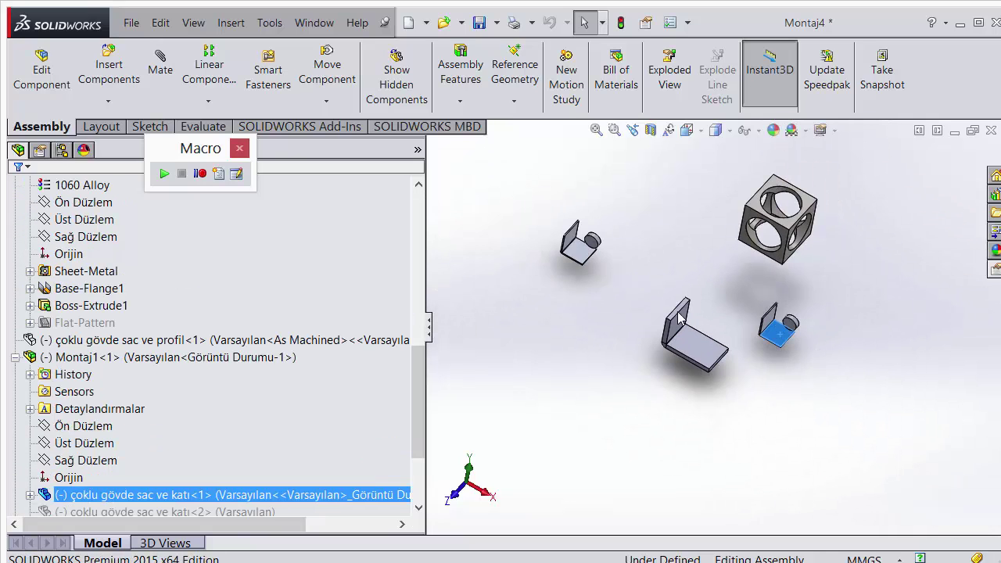
pyautogui.scroll(-3, 626, 266)
pyautogui.click(623, 262)
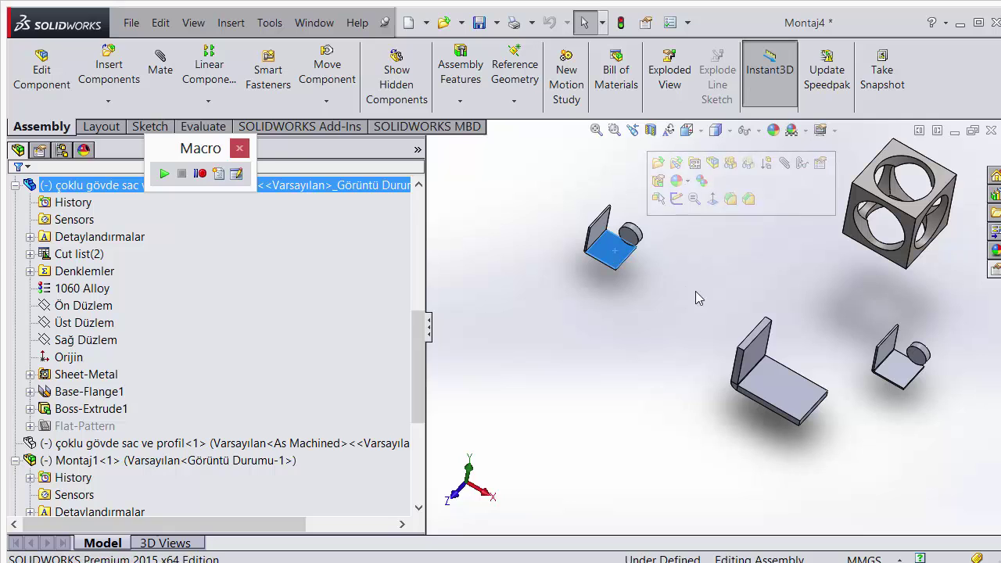
pyautogui.scroll(2, 774, 336)
pyautogui.scroll(-3, 774, 336)
pyautogui.click(740, 381)
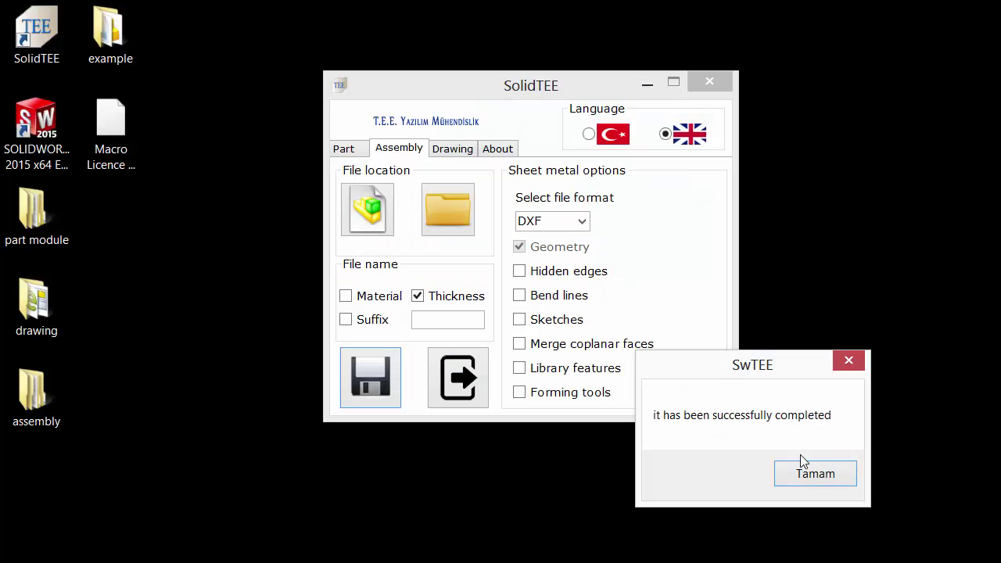
# Dismiss the export message and inspect the 6mm and 5mm subfolders of the assembly folder
pyautogui.click(806, 469)
pyautogui.doubleClick(63, 407)
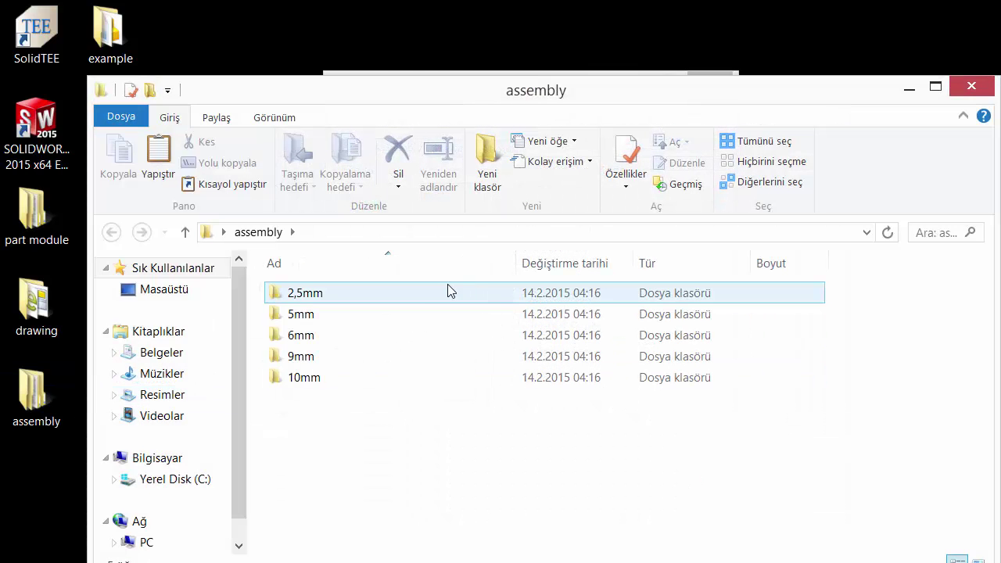
pyautogui.doubleClick(364, 338)
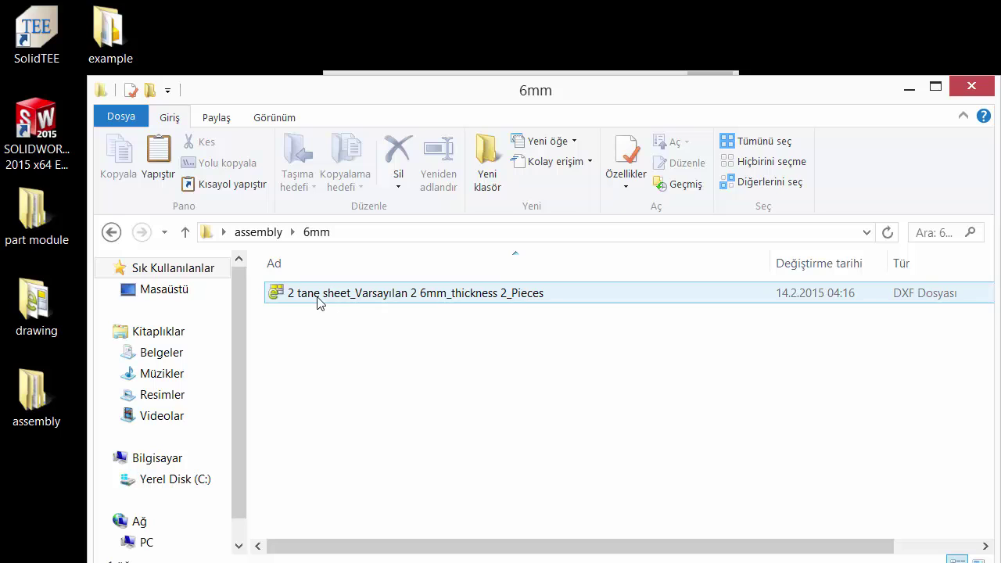
pyautogui.click(111, 232)
pyautogui.doubleClick(397, 313)
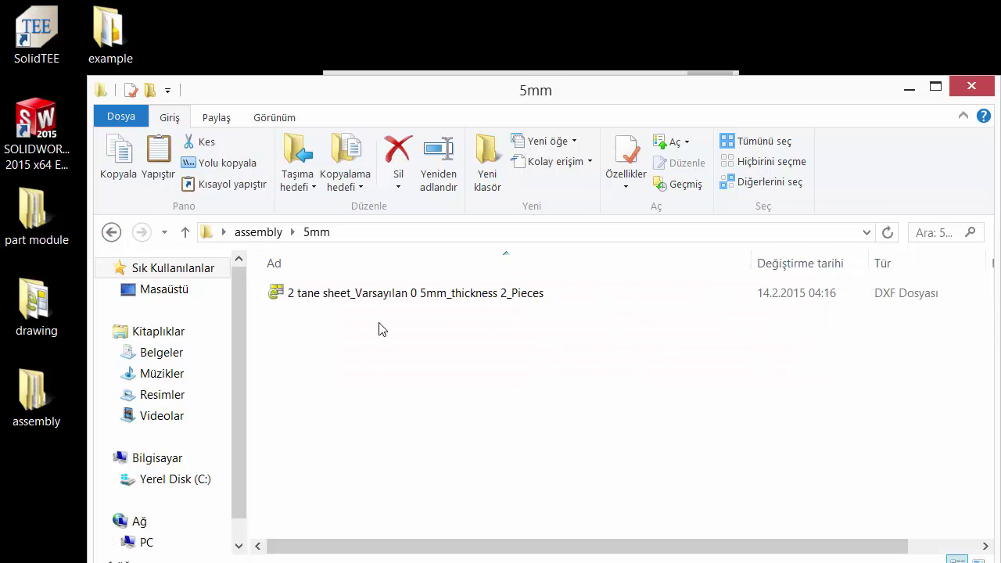
pyautogui.click(111, 232)
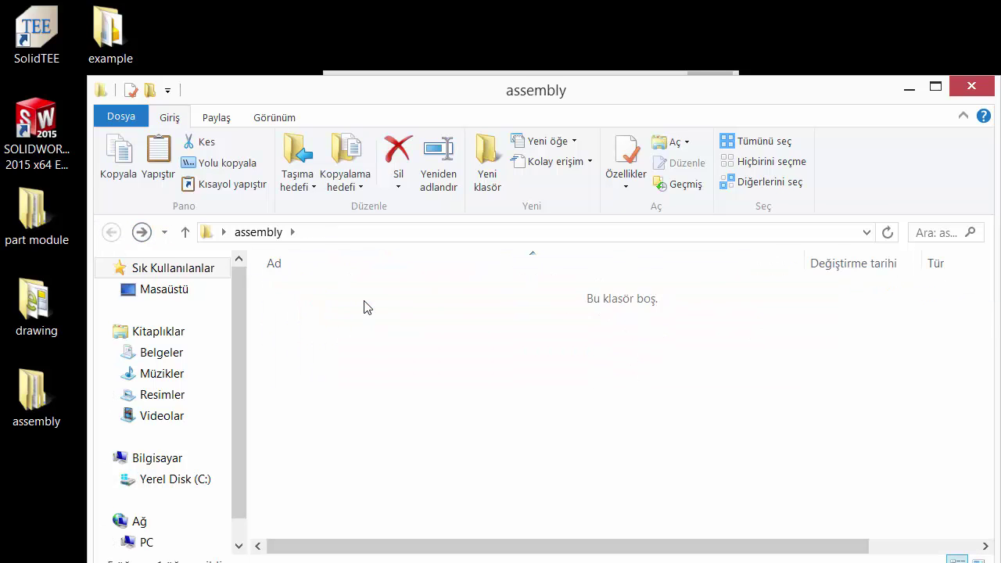
# Open the 2,5mm folder and select the single-piece profile DXF file
pyautogui.doubleClick(364, 301)
pyautogui.click(560, 319)
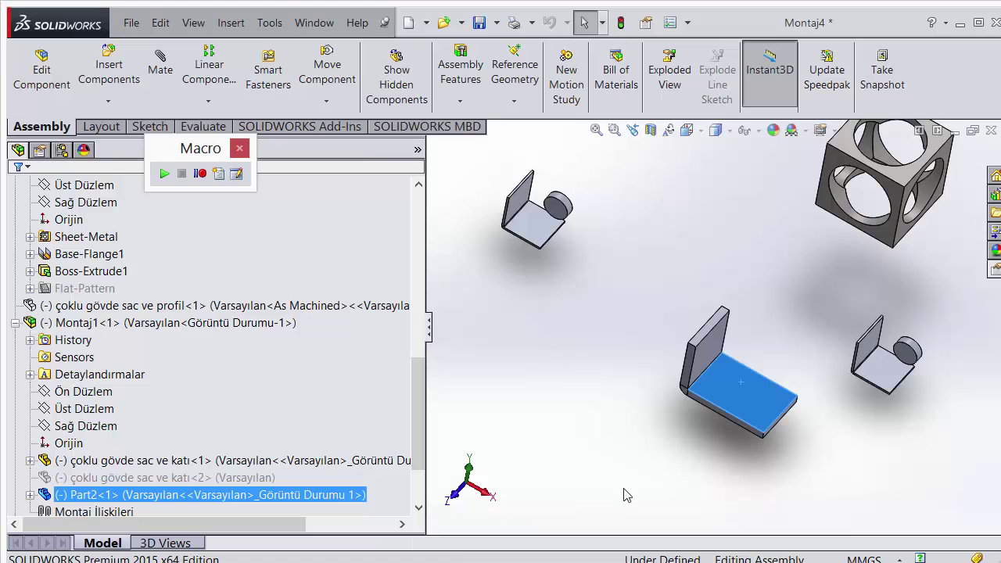
pyautogui.scroll(2, 696, 426)
pyautogui.scroll(-4, 696, 427)
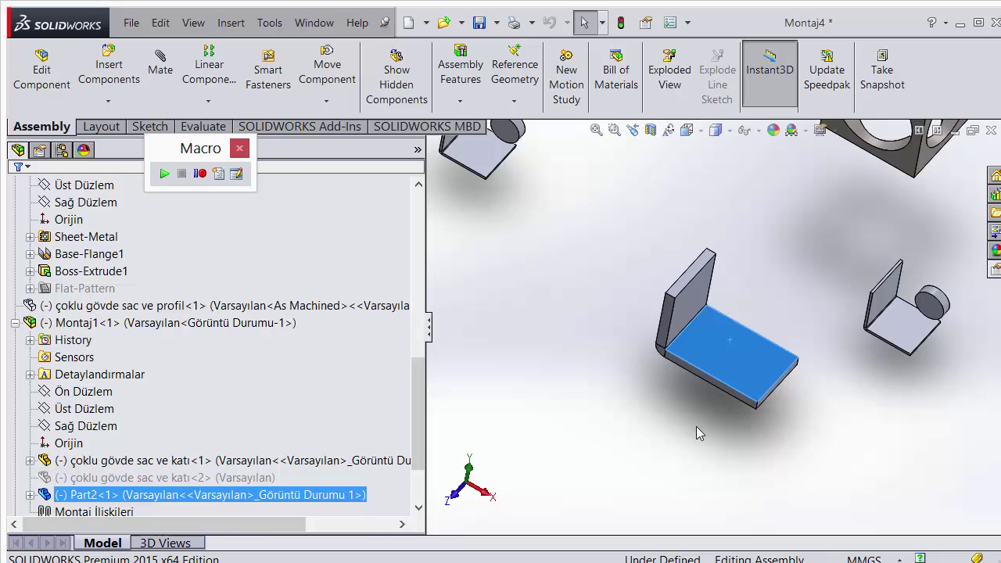
# Select the middle L-bracket and right small bracket, then minimize SOLIDWORKS to reveal the 2,5mm folder
pyautogui.click(739, 366)
pyautogui.scroll(-3, 782, 367)
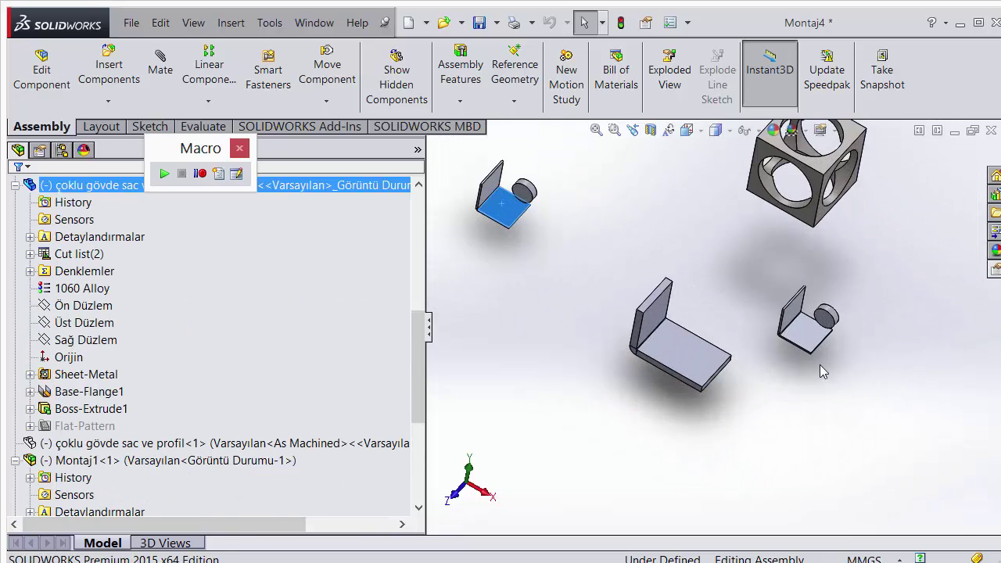
pyautogui.click(799, 338)
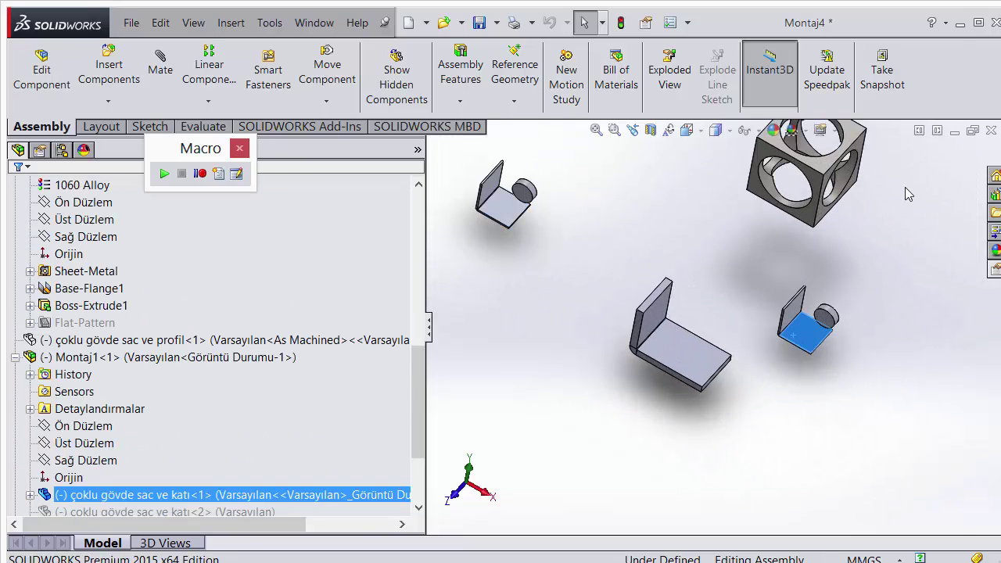
pyautogui.click(960, 23)
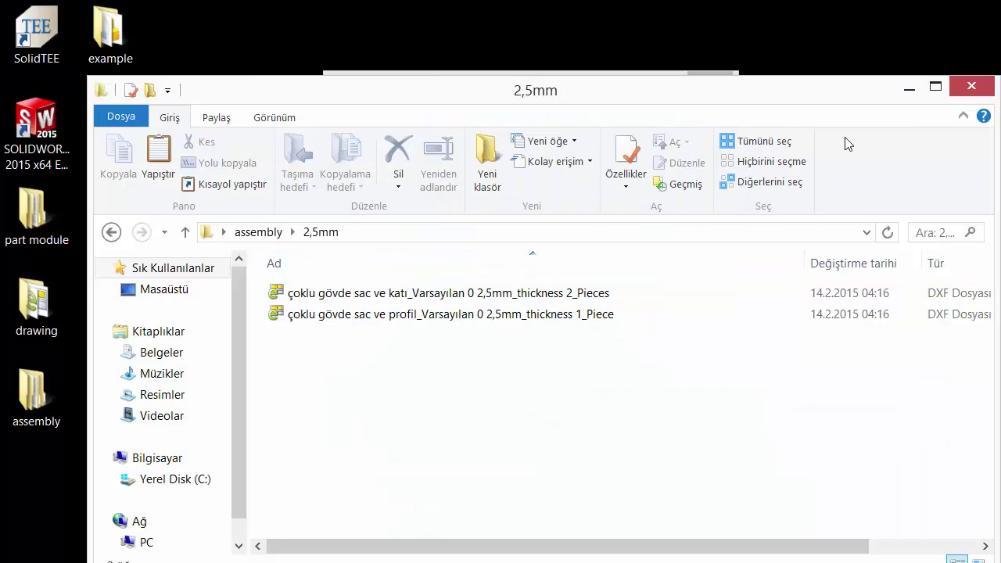